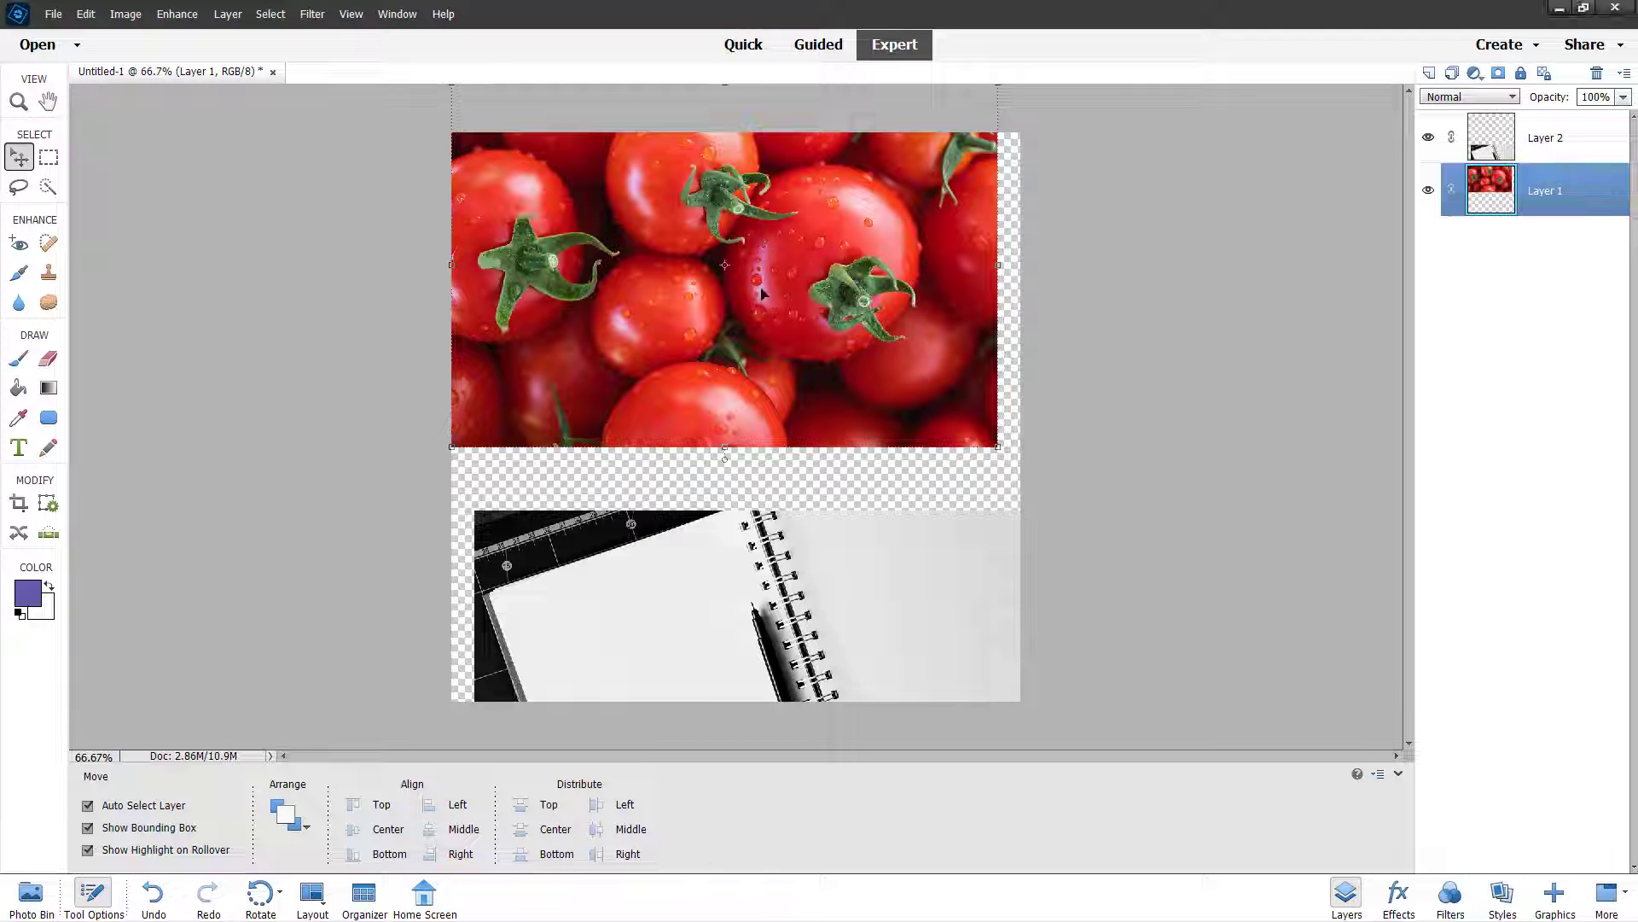
Step: Move the tomato and notebook images so the notebook on Layer 2 sits directly over the tomatoes in the canvas's upper part
left_click_drag(726, 237, 737, 334)
left_click_drag(788, 586, 768, 507)
left_click_drag(819, 263, 824, 254)
mouse_move(817, 553)
left_mouse_down()
mouse_move(811, 303)
mouse_move(798, 570)
left_mouse_up()
left_click_drag(821, 311, 820, 350)
left_click_drag(815, 512, 817, 340)
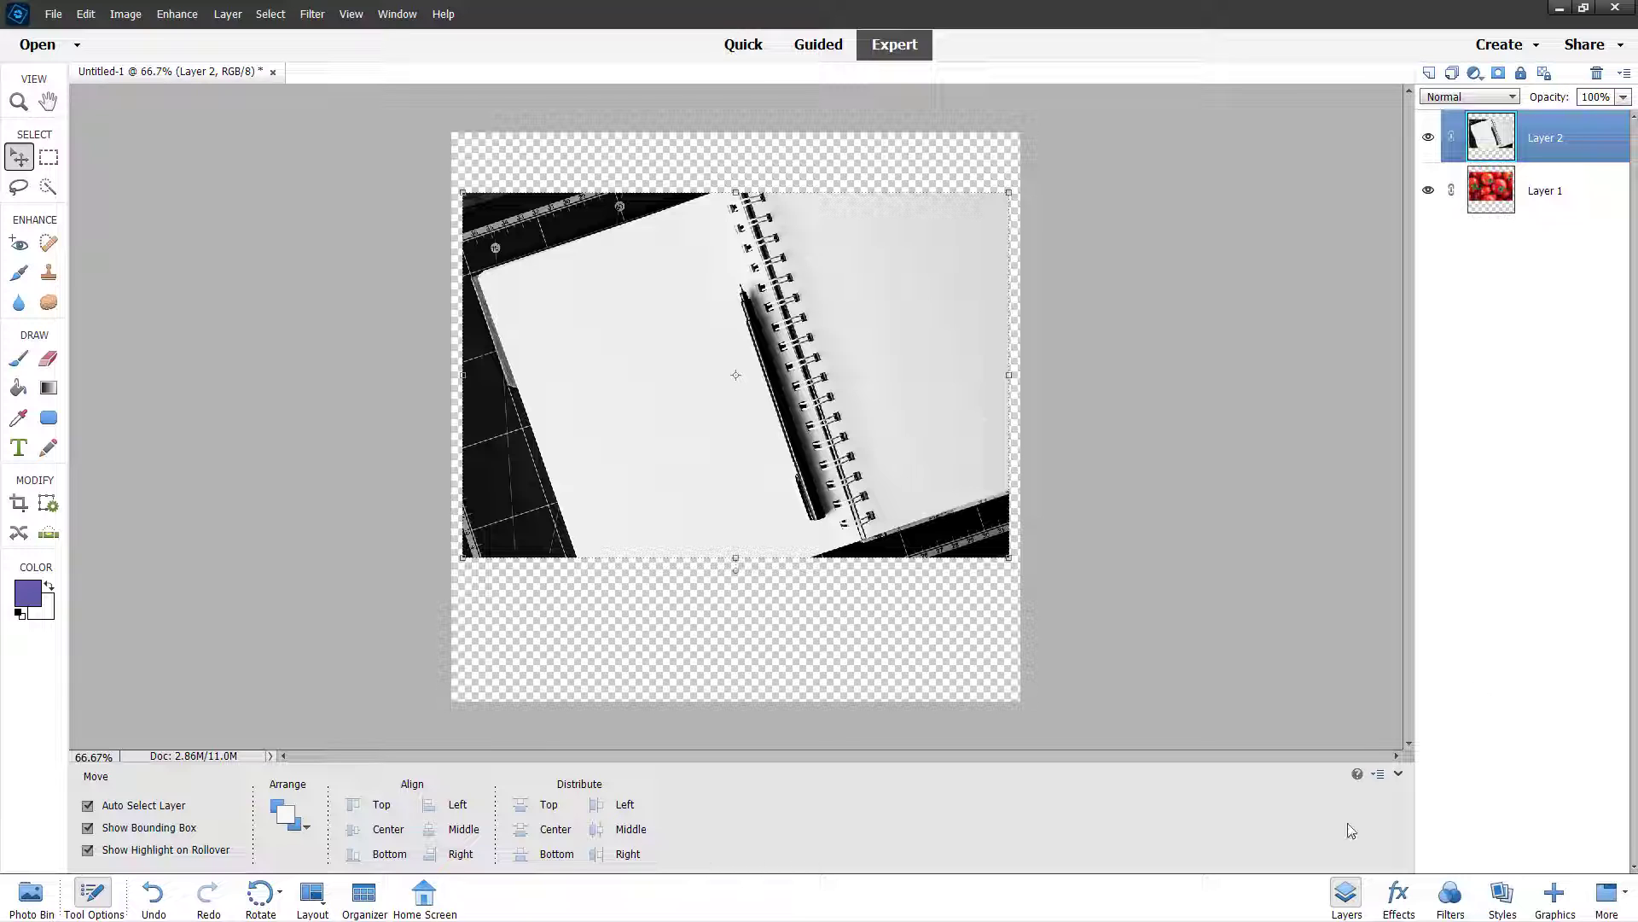
Step: Set Layer 2's opacity to 56% and its blend mode to Dissolve
left_click(1623, 97)
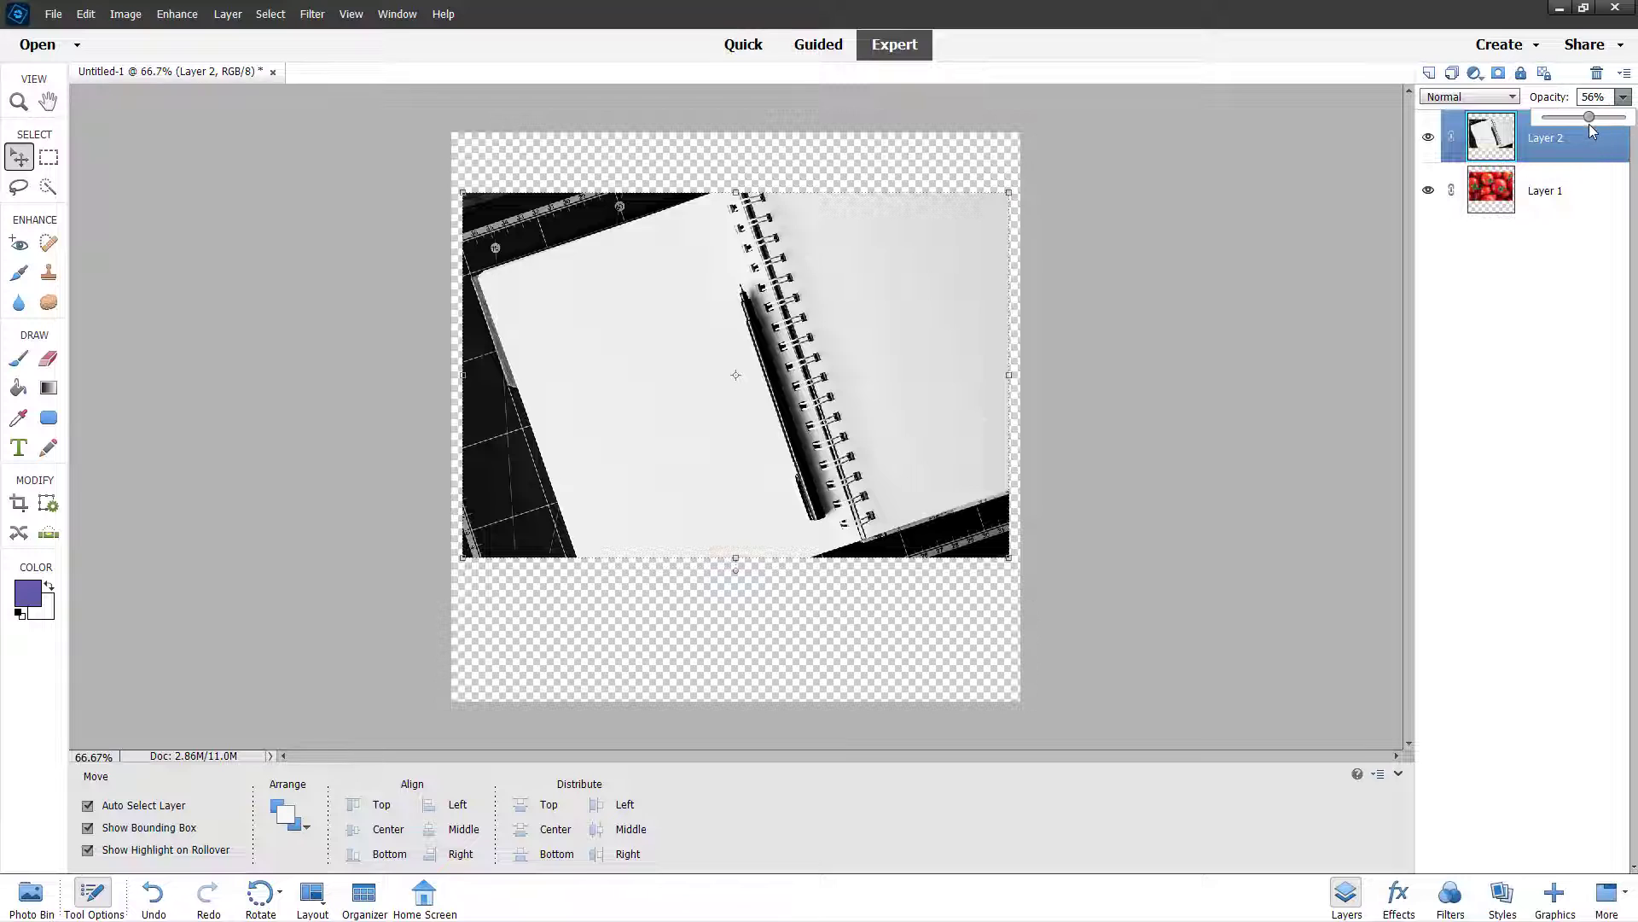
mouse_move(906, 276)
left_mouse_down()
mouse_move(848, 376)
mouse_move(943, 277)
mouse_move(843, 369)
mouse_move(945, 456)
mouse_move(903, 254)
mouse_move(909, 274)
mouse_move(890, 279)
left_mouse_up()
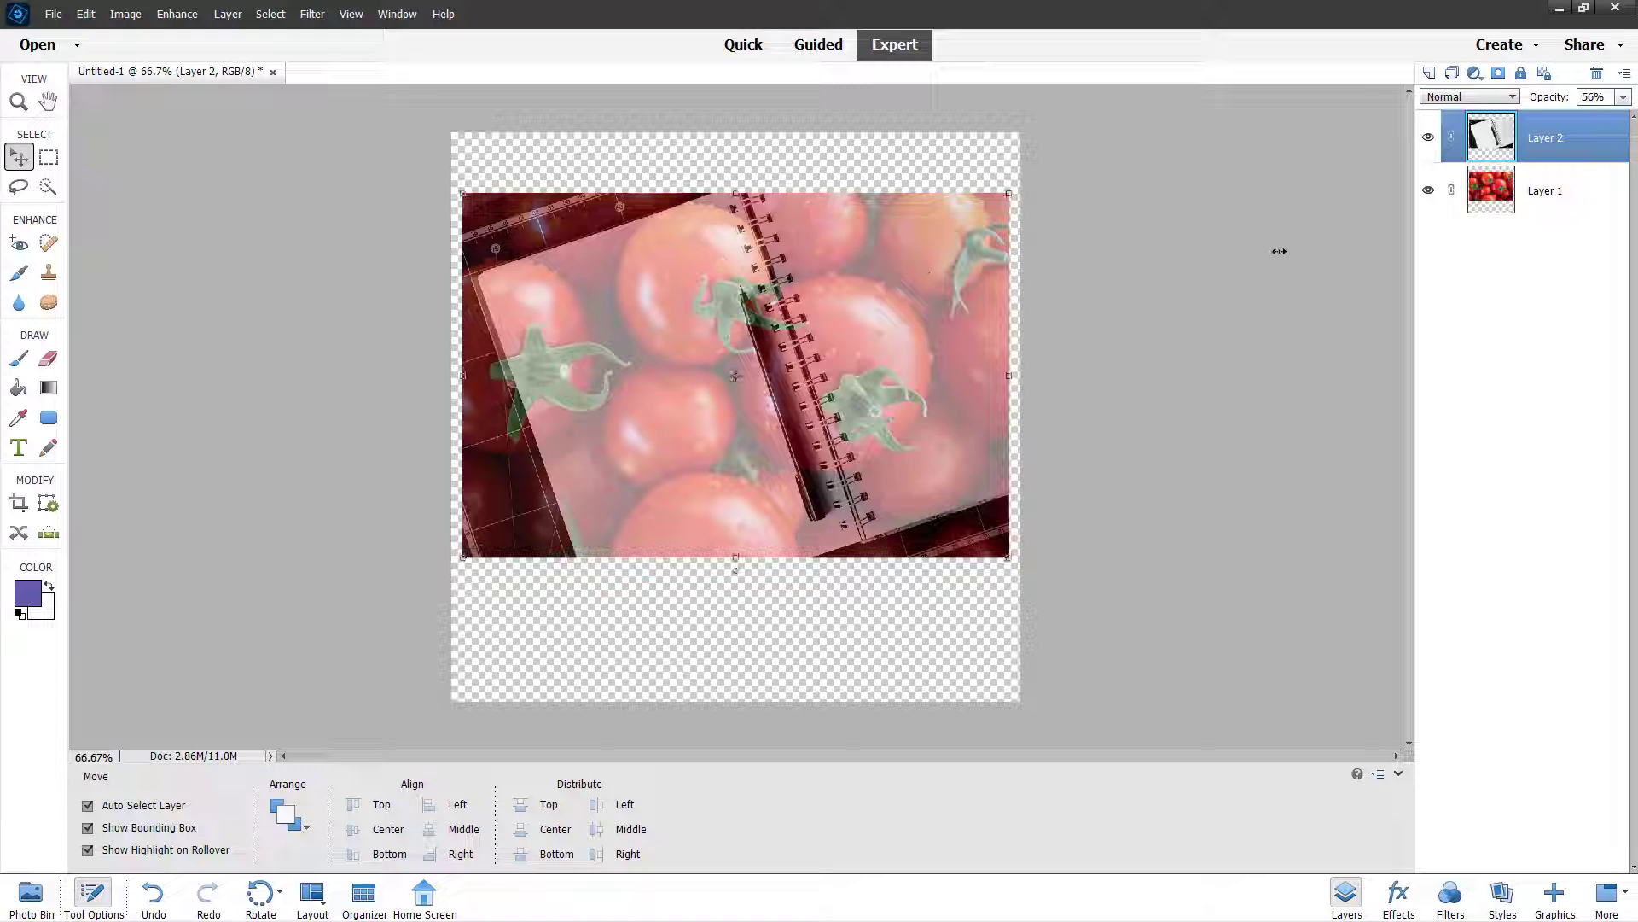
left_click(1450, 100)
left_click(1455, 124)
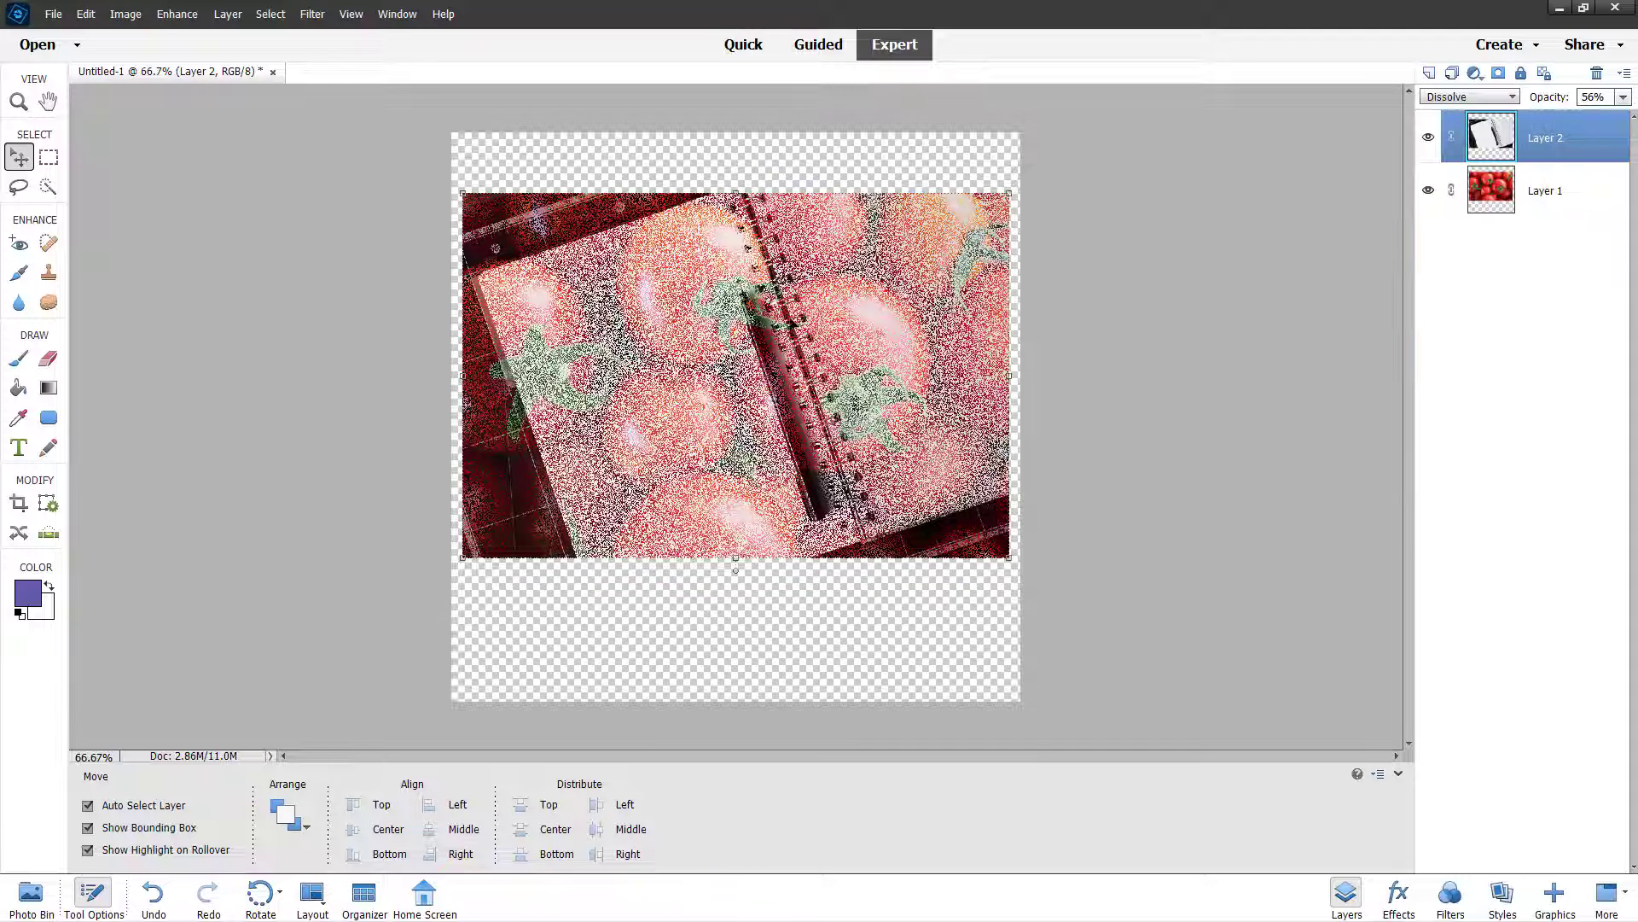
Step: Offset the notebook image slightly from the tomatoes and reduce Layer 2's opacity to 43%
left_click_drag(788, 282, 719, 433)
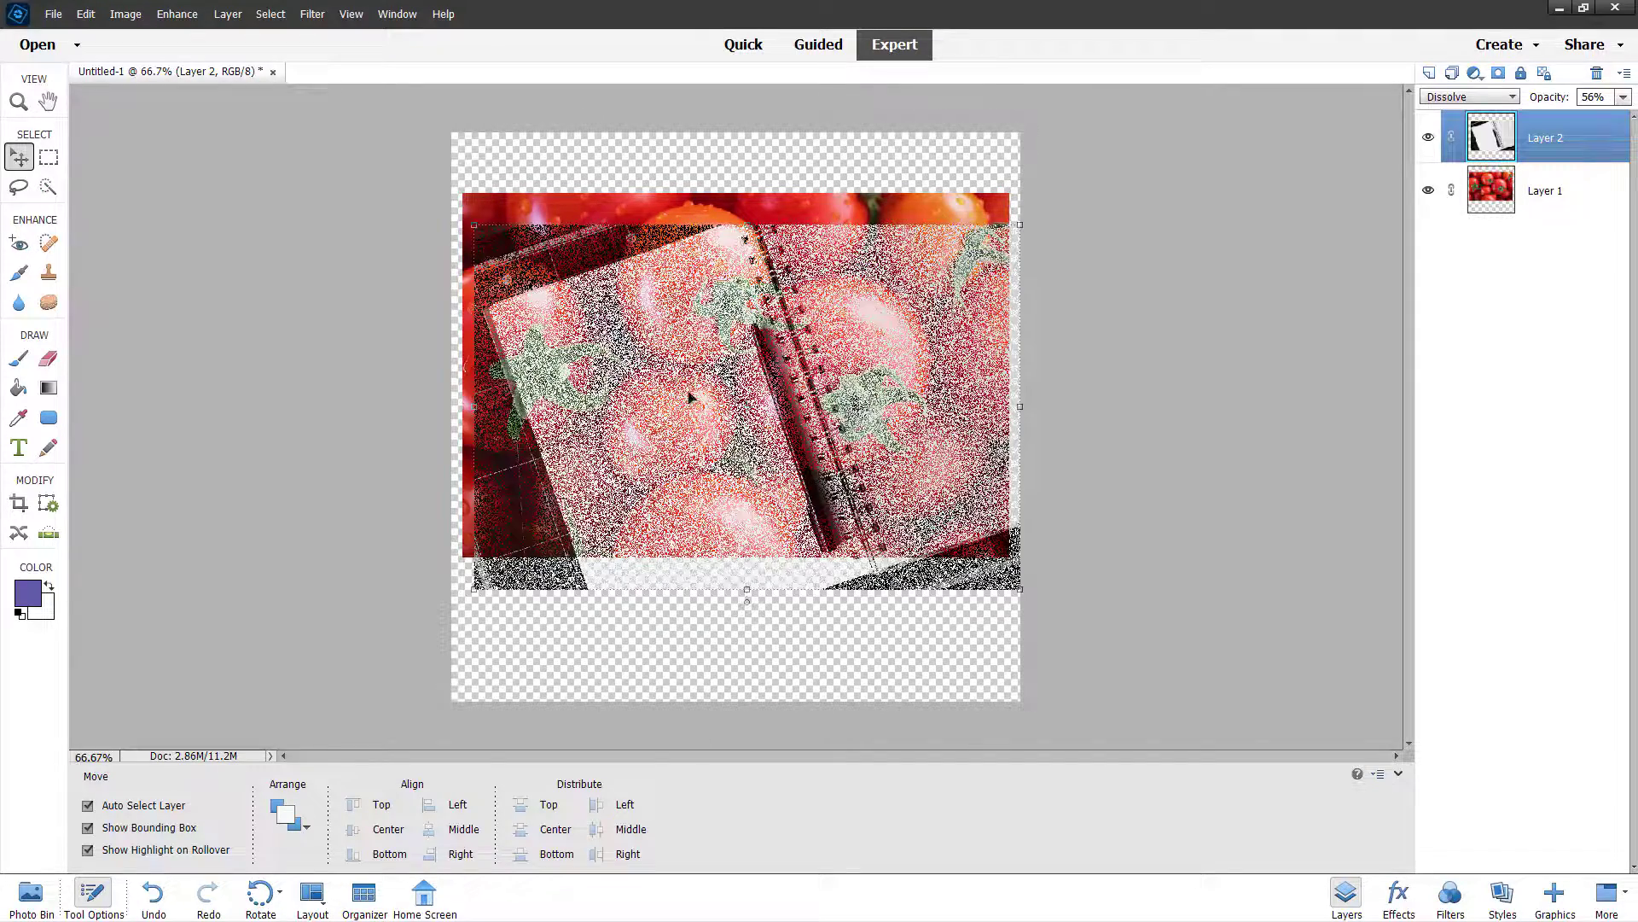
left_click(1623, 96)
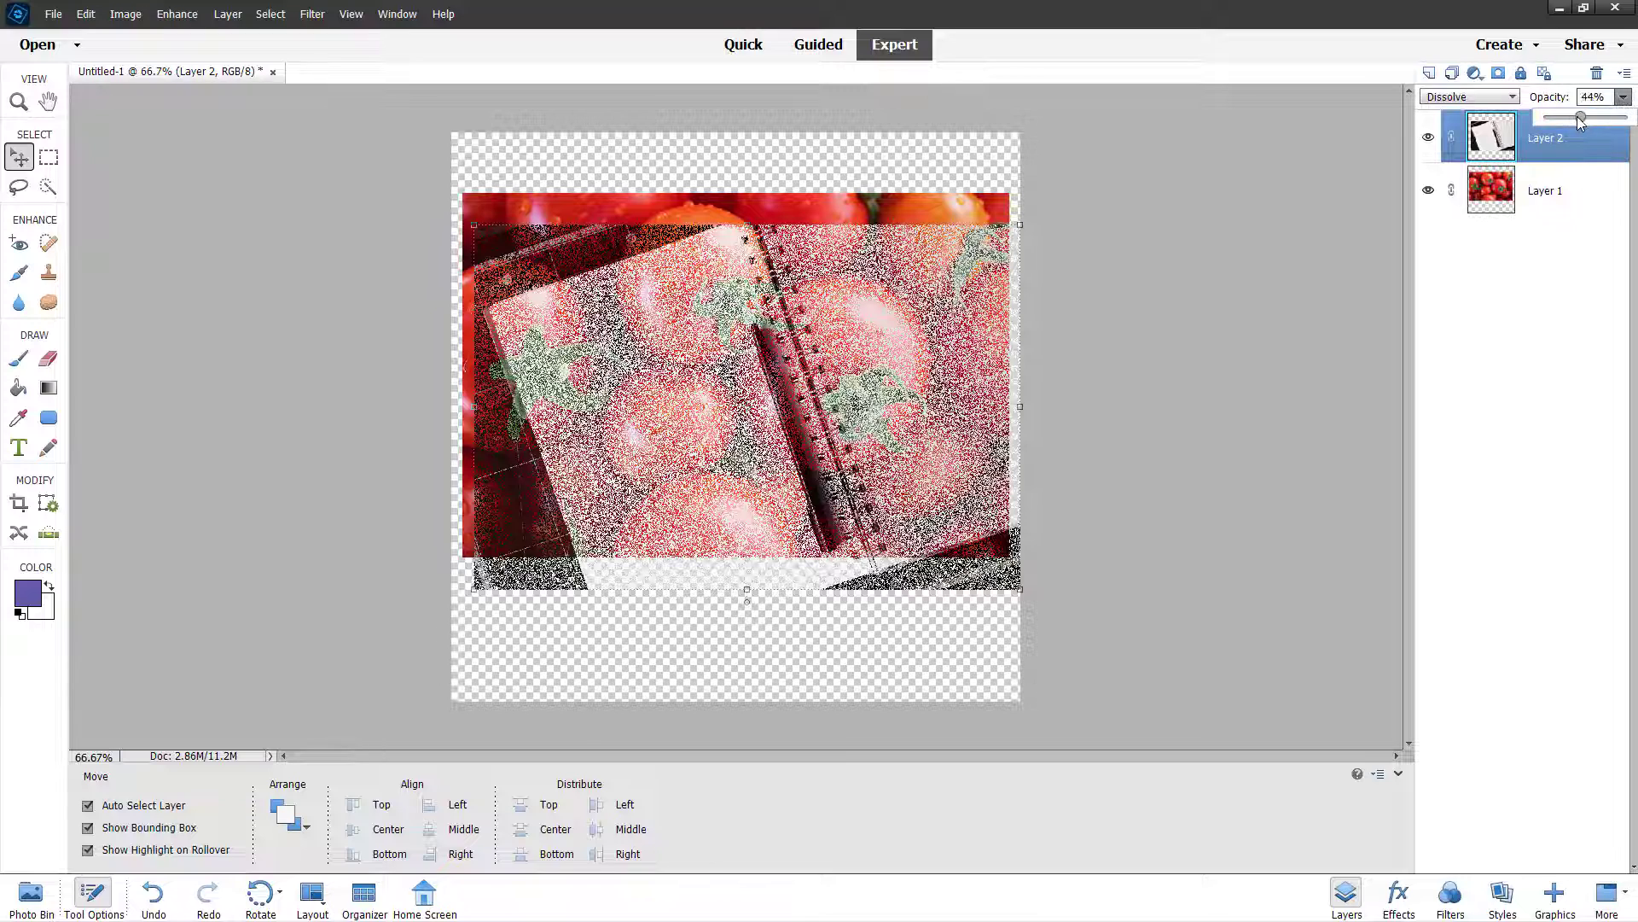
mouse_move(1579, 122)
left_mouse_down()
mouse_move(1544, 124)
mouse_move(1607, 123)
mouse_move(1579, 124)
left_mouse_up()
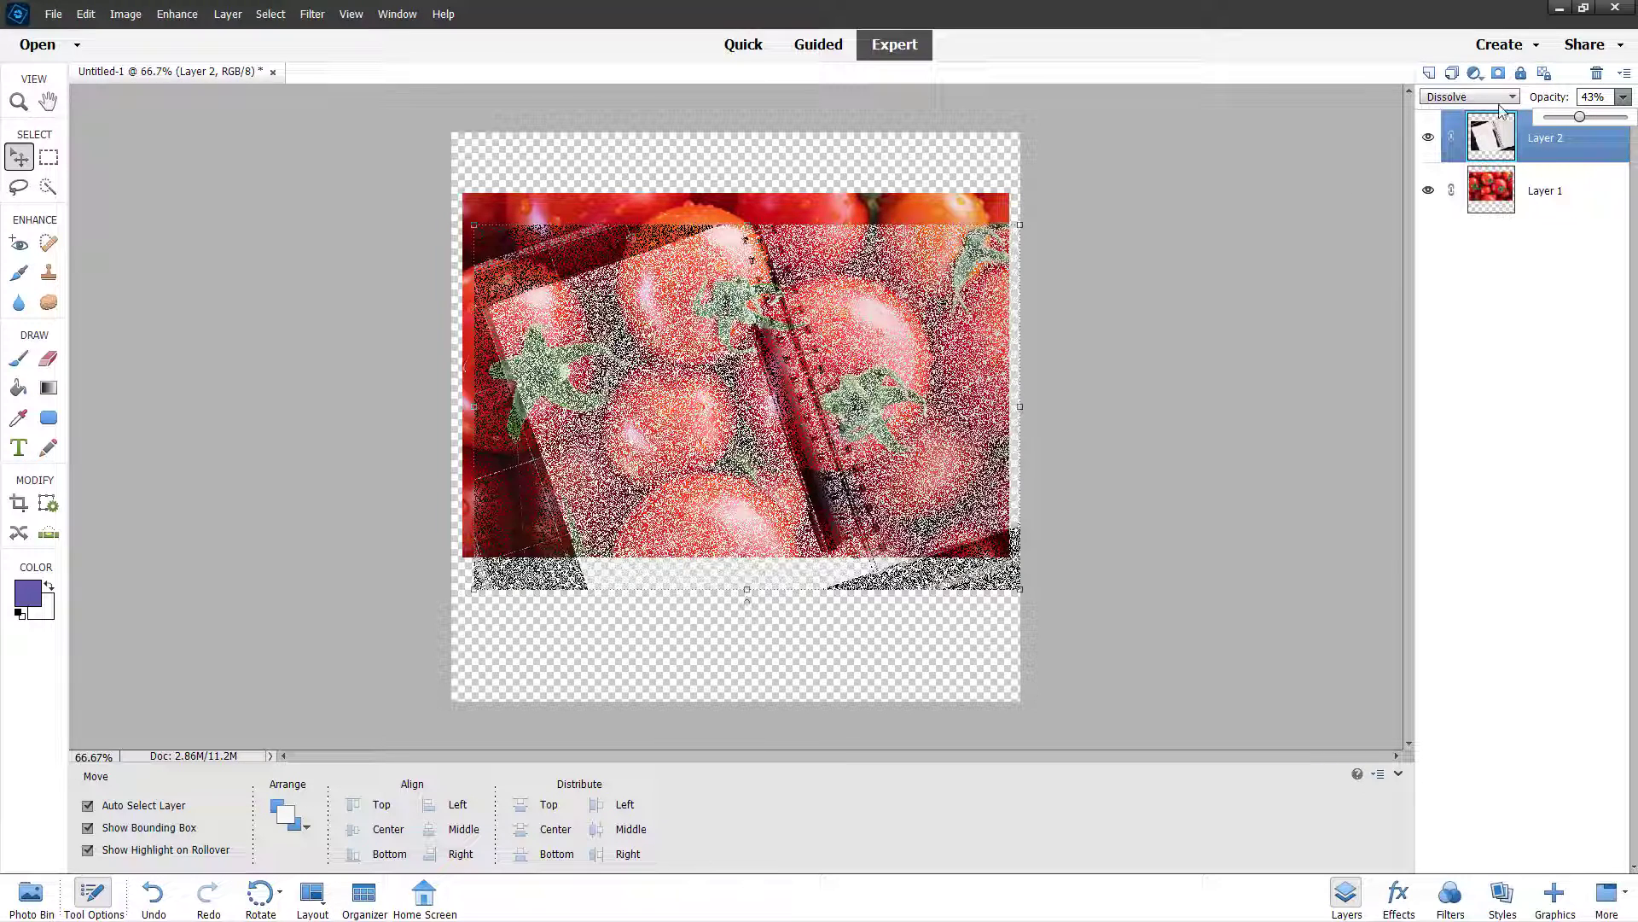
Step: Return Layer 2 to Normal blending at 100% opacity and realign the notebook image exactly over the tomatoes
left_click(1502, 98)
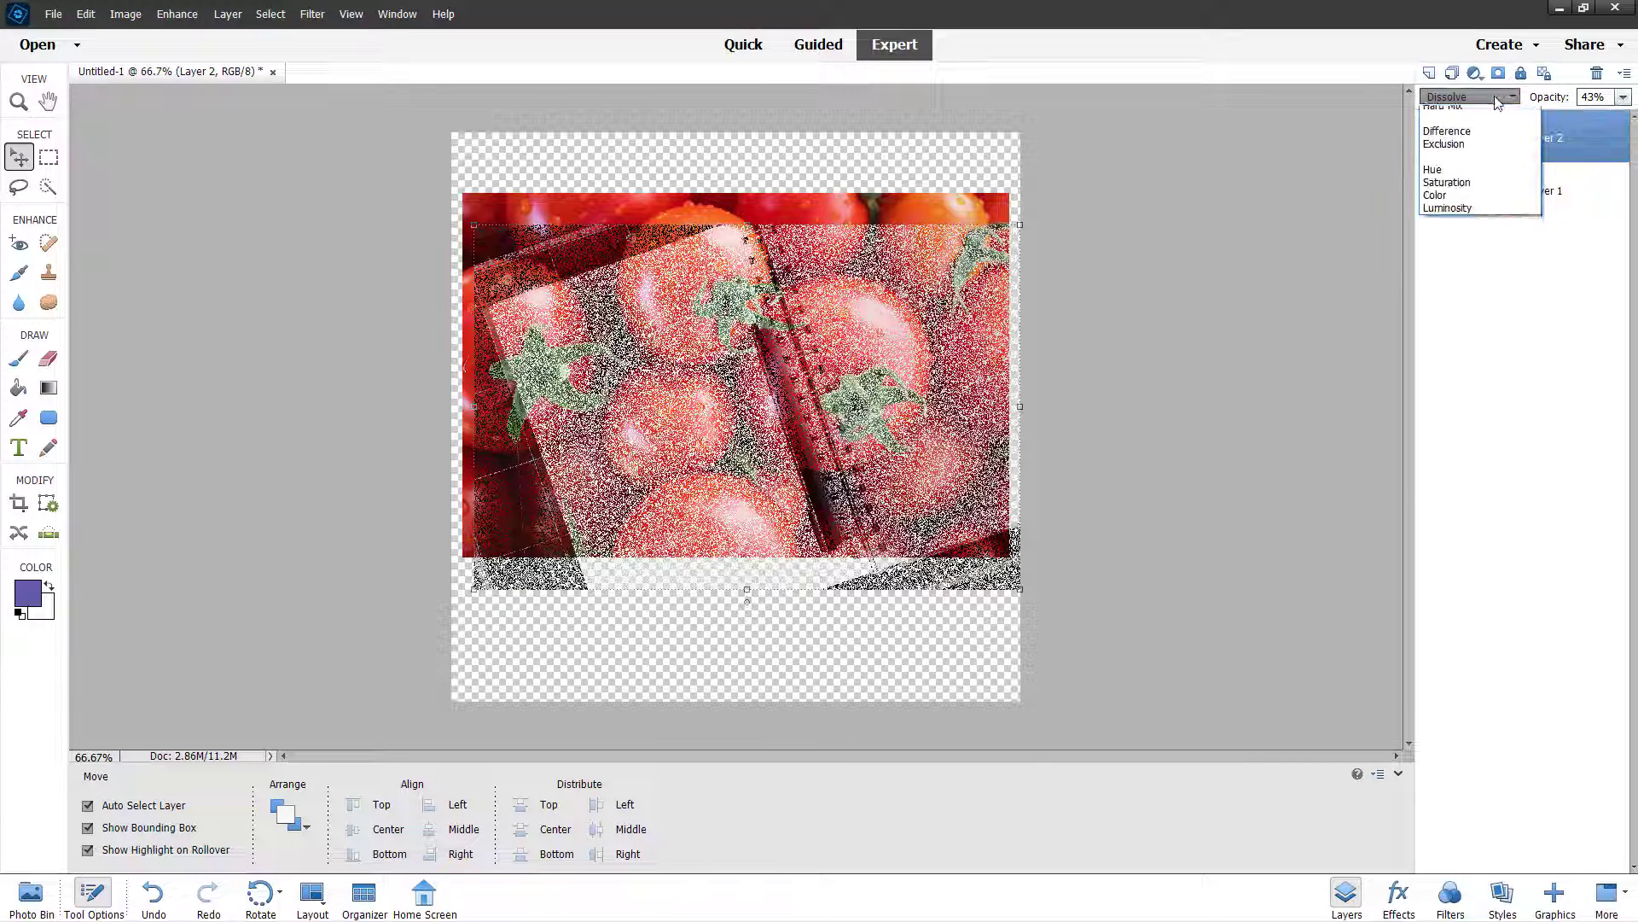
left_click(1489, 120)
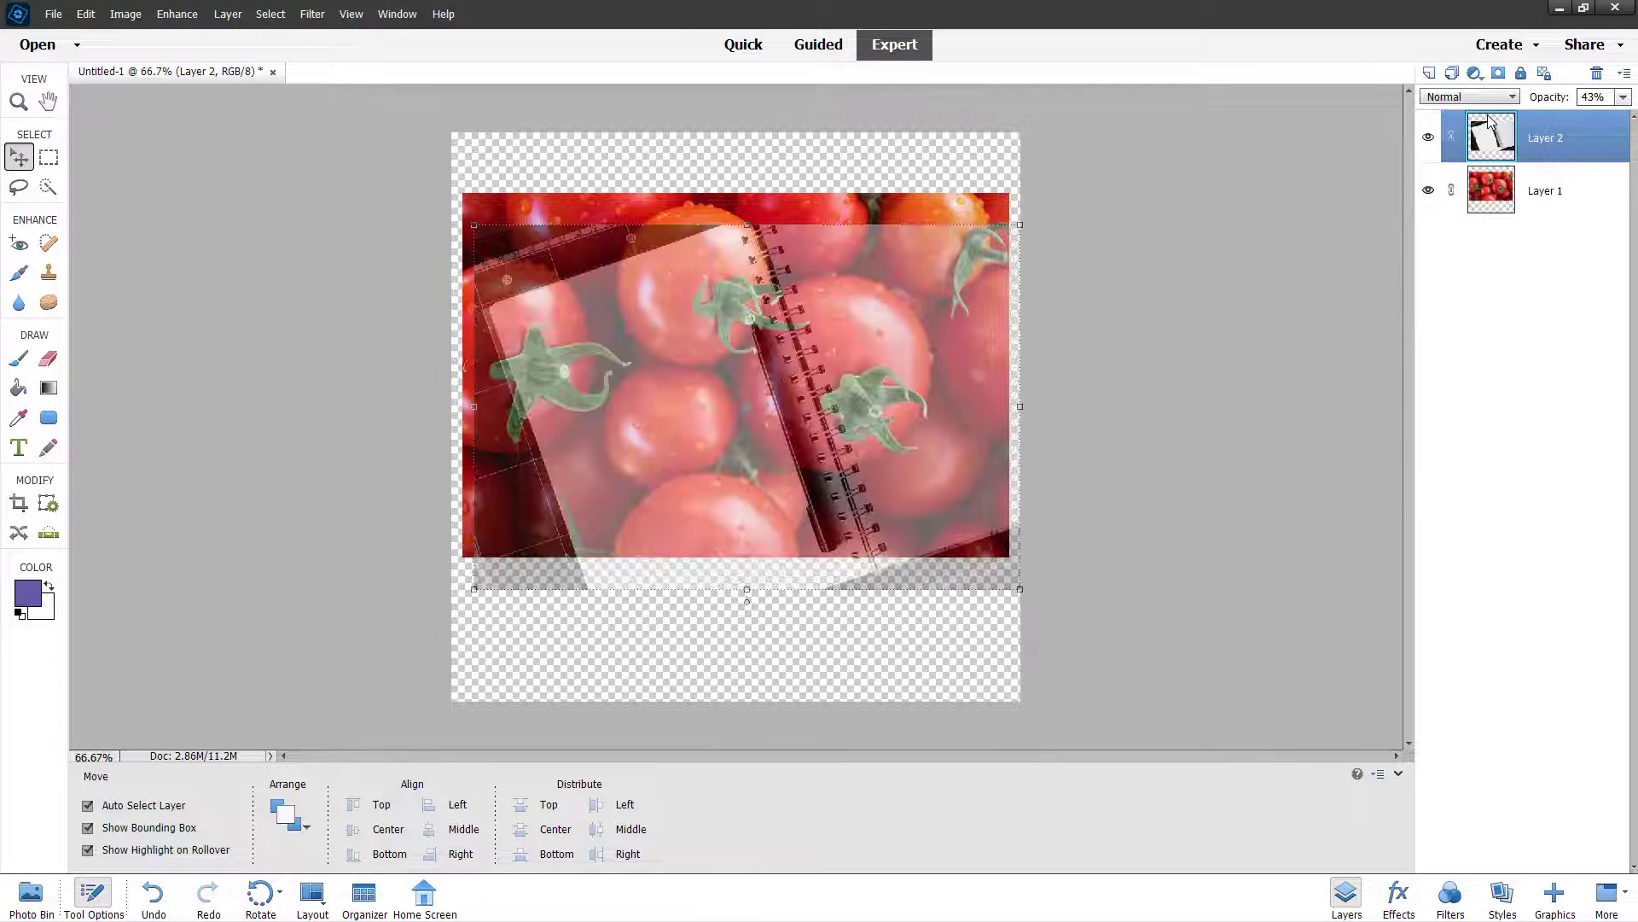
left_click(1623, 97)
left_click_drag(1613, 122, 1628, 117)
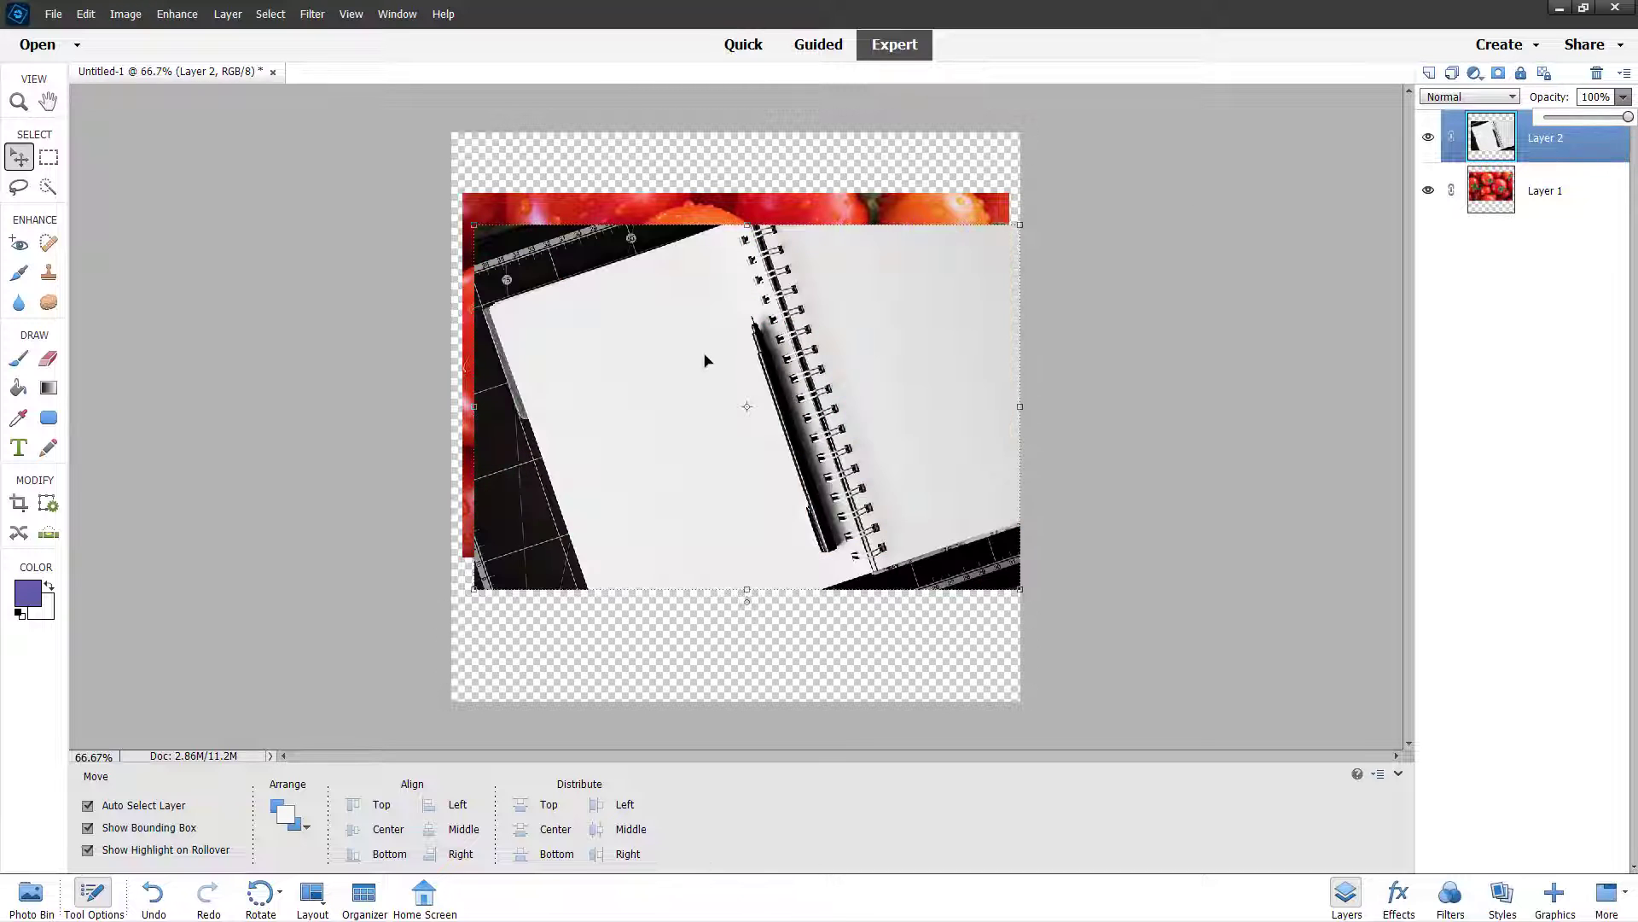
mouse_move(706, 358)
left_mouse_down()
mouse_move(695, 322)
mouse_move(698, 334)
left_mouse_up()
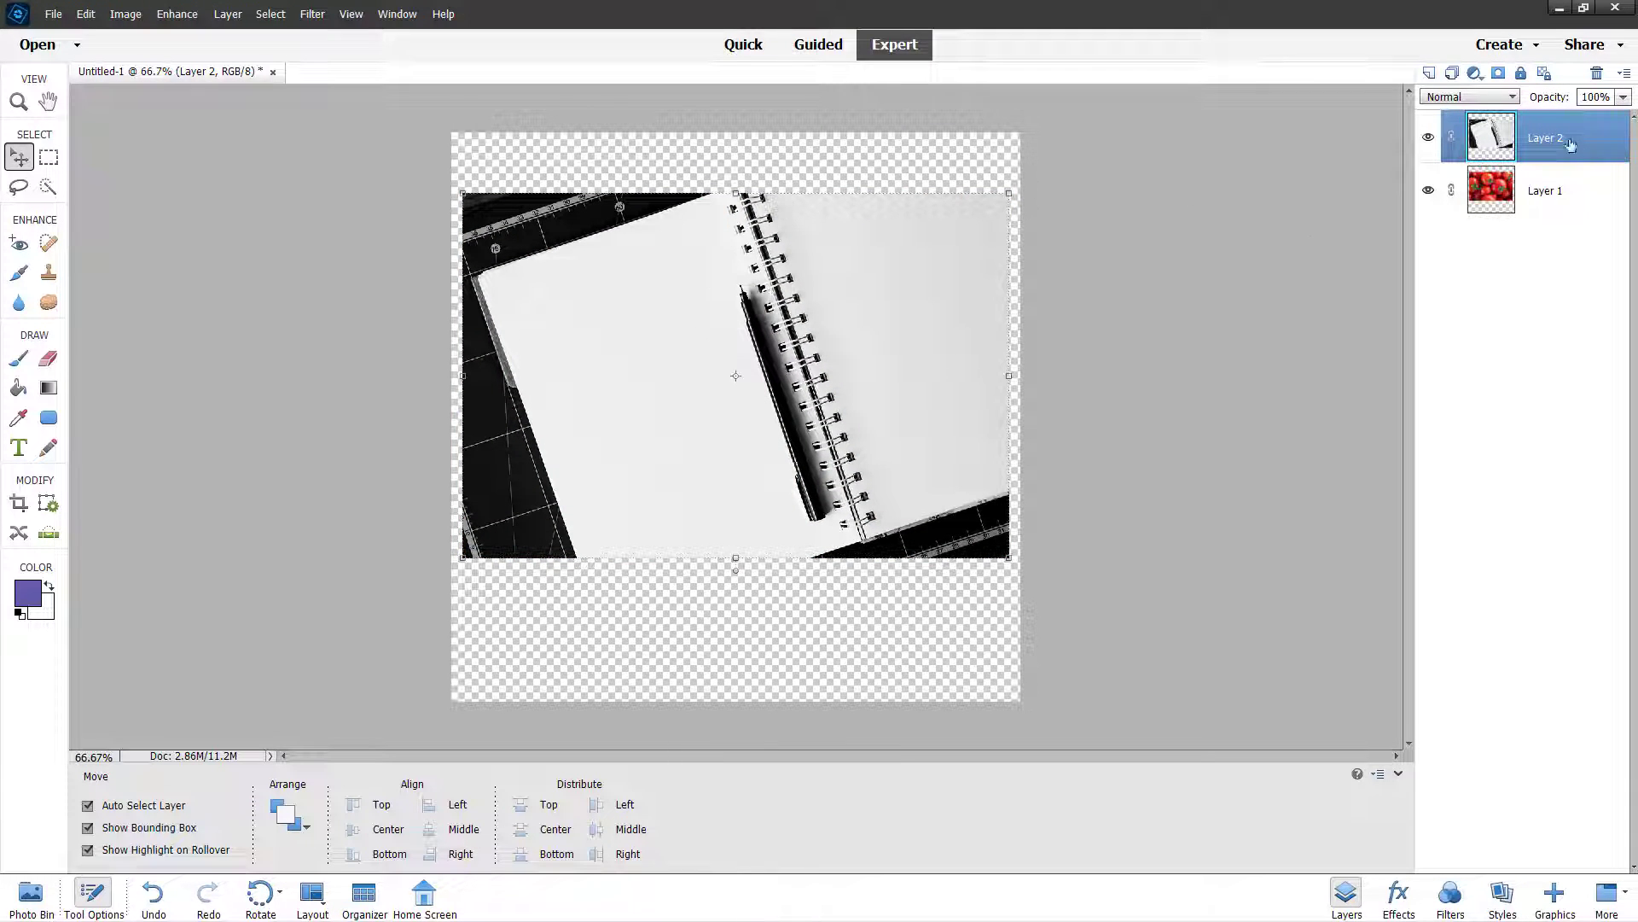
Step: Try the Darken and Multiply blend modes on Layer 2
left_click(1513, 98)
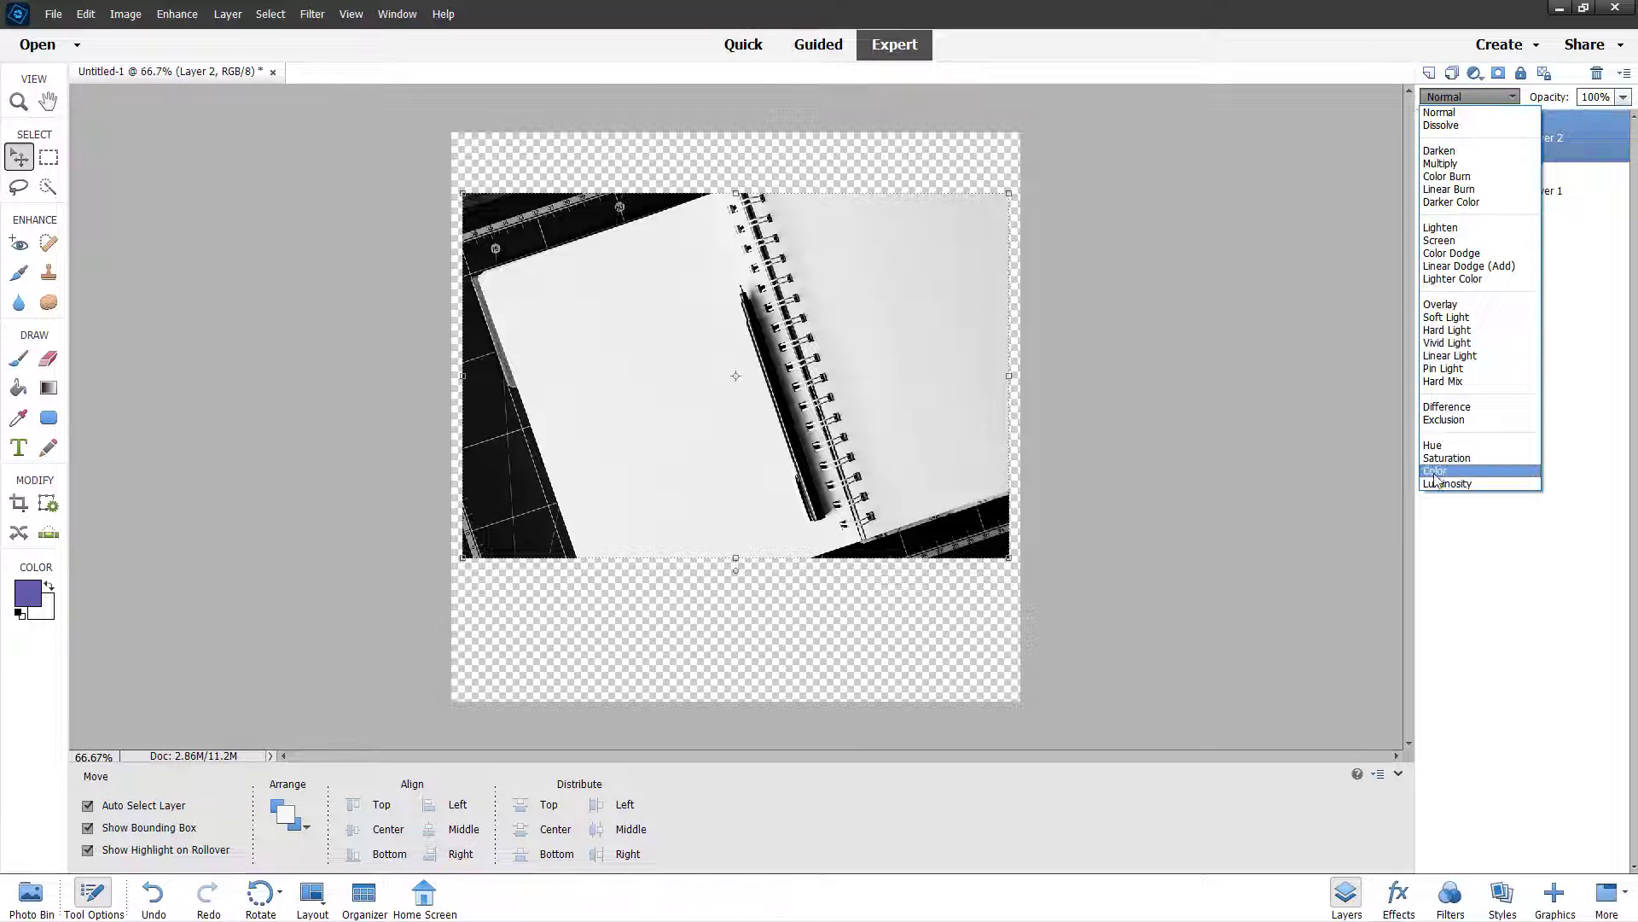
left_click(1466, 151)
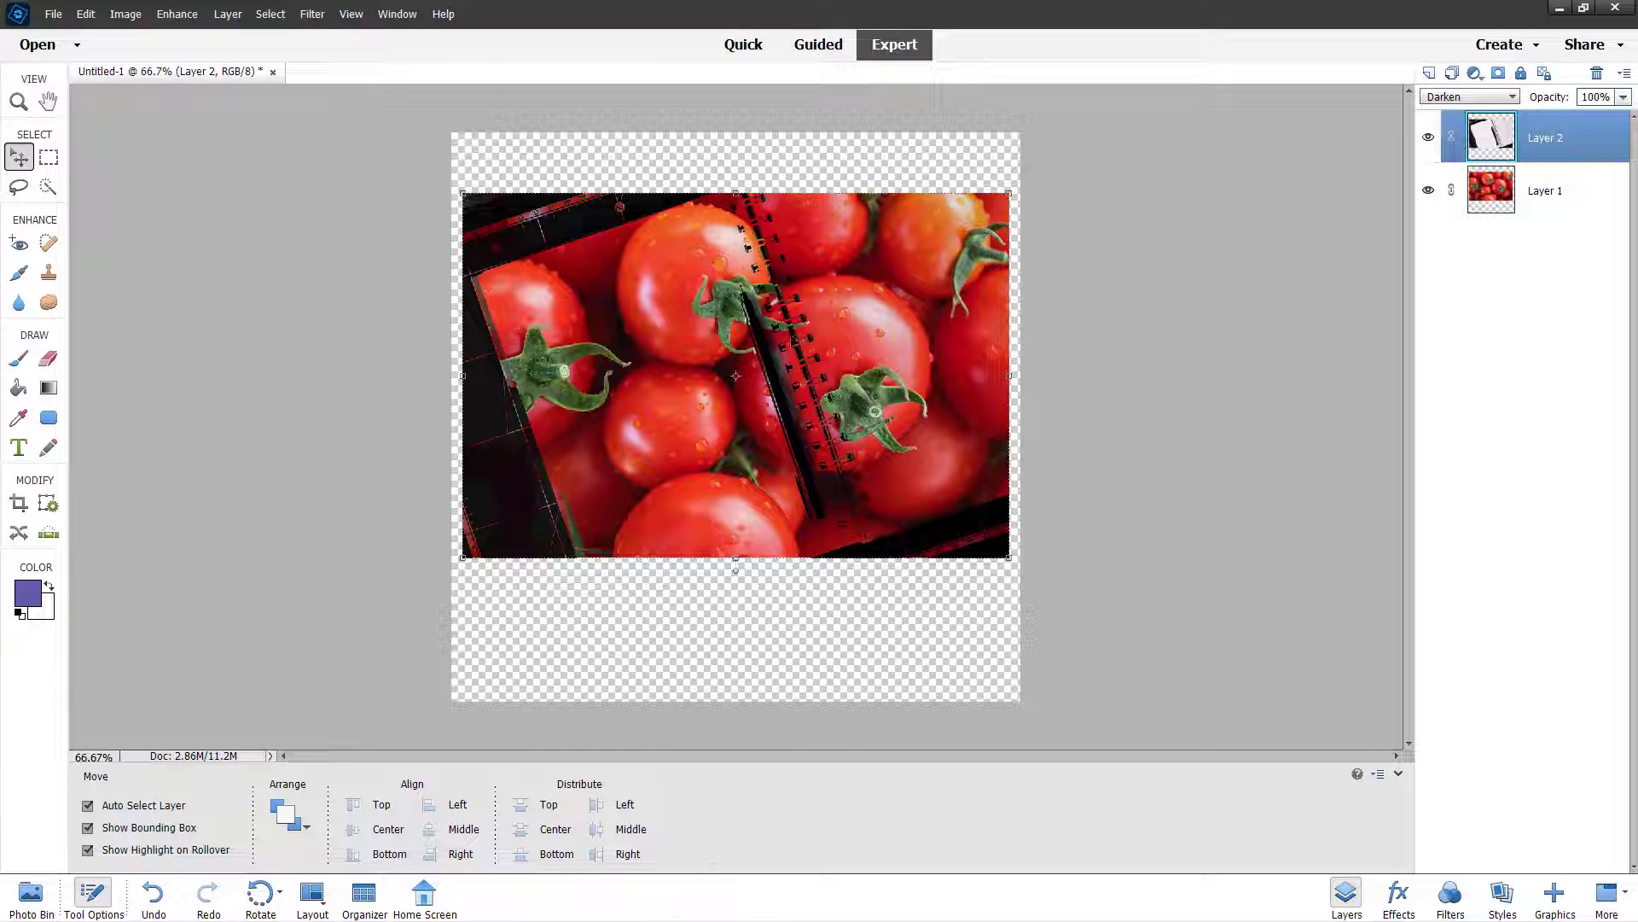
mouse_move(795, 337)
left_mouse_down()
mouse_move(808, 401)
mouse_move(743, 427)
mouse_move(822, 448)
mouse_move(800, 335)
left_mouse_up()
left_click(1486, 105)
left_click(1454, 163)
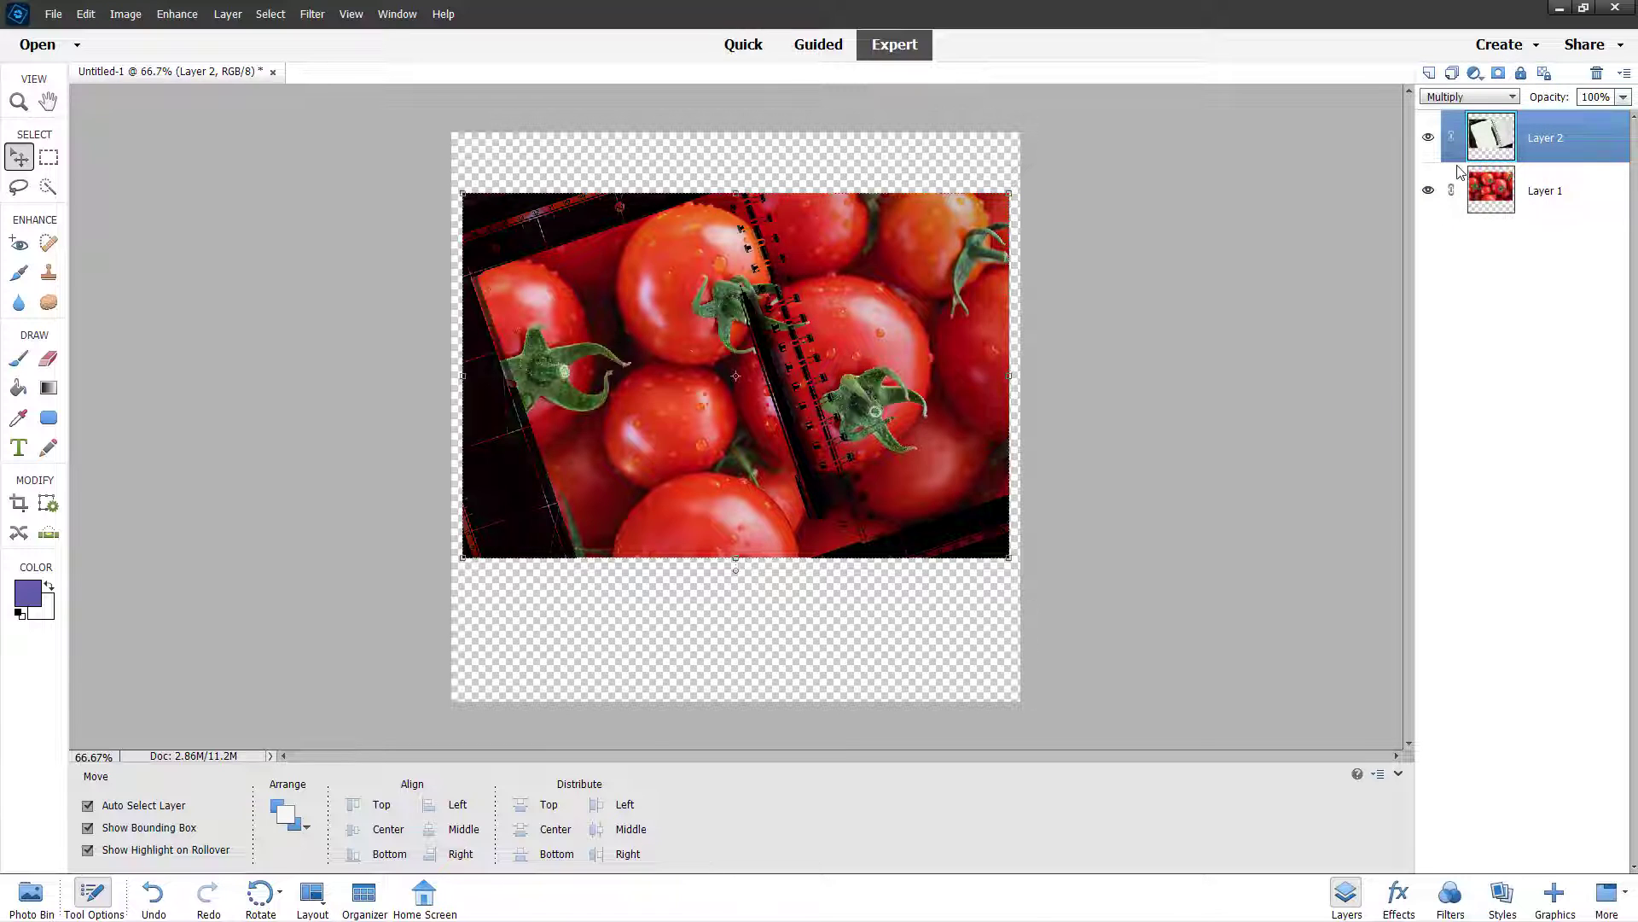
Step: Switch Layer 2 through the remaining darkening blend modes: Color Burn, Linear Burn and Darker Color
left_click(1483, 99)
left_click(1451, 177)
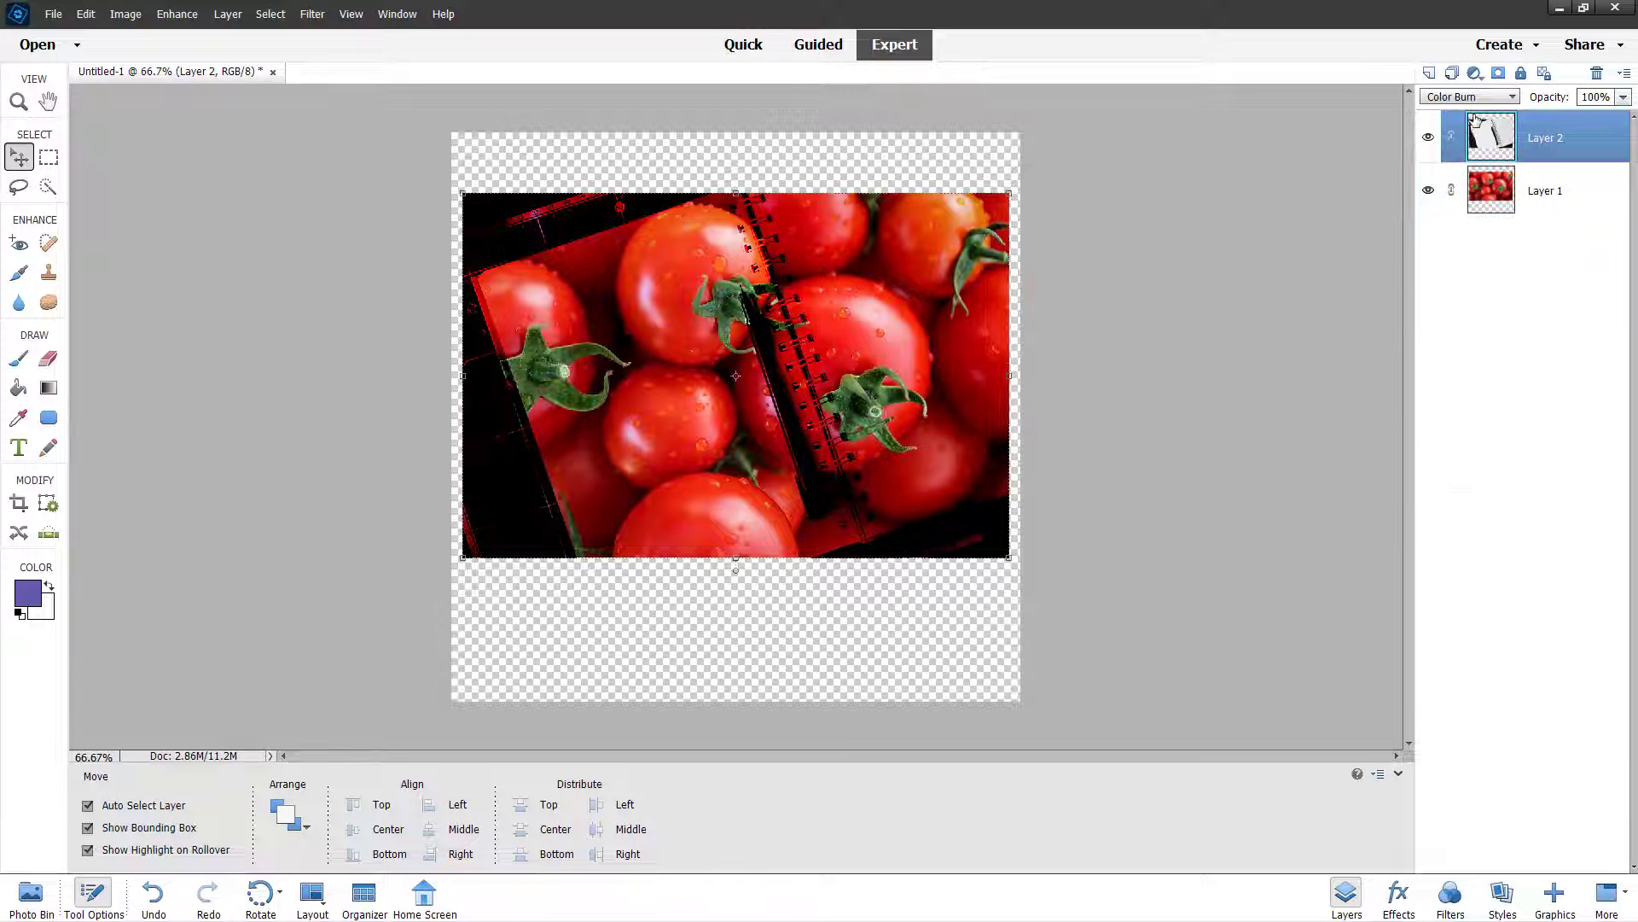
left_click(1472, 97)
left_click(1455, 190)
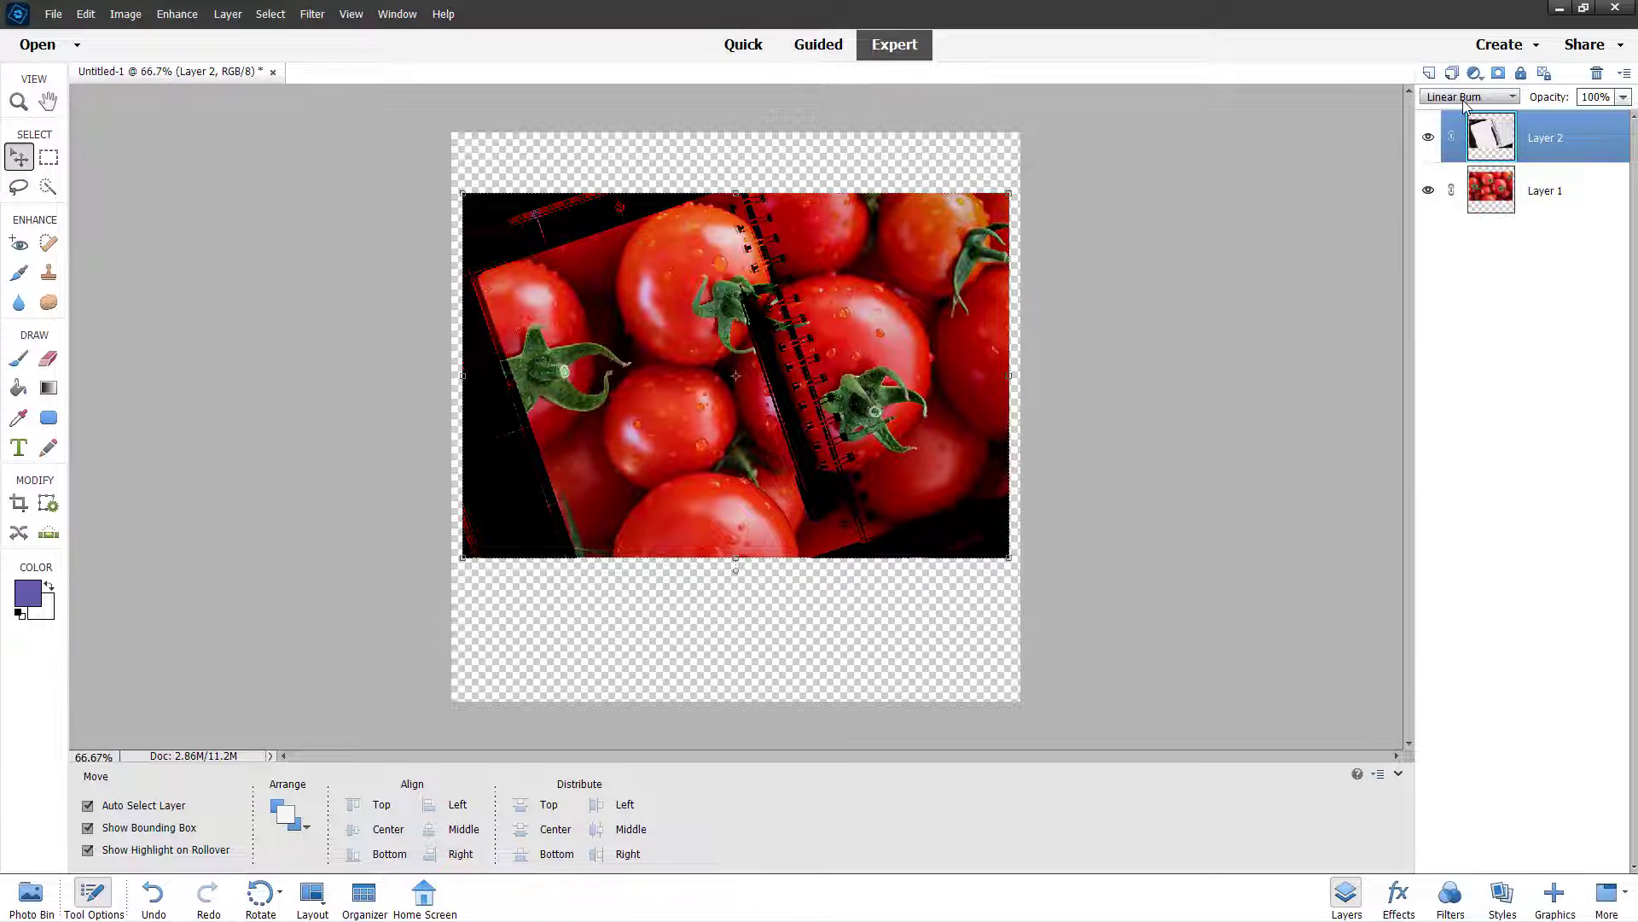
left_click(1466, 99)
left_click(1474, 203)
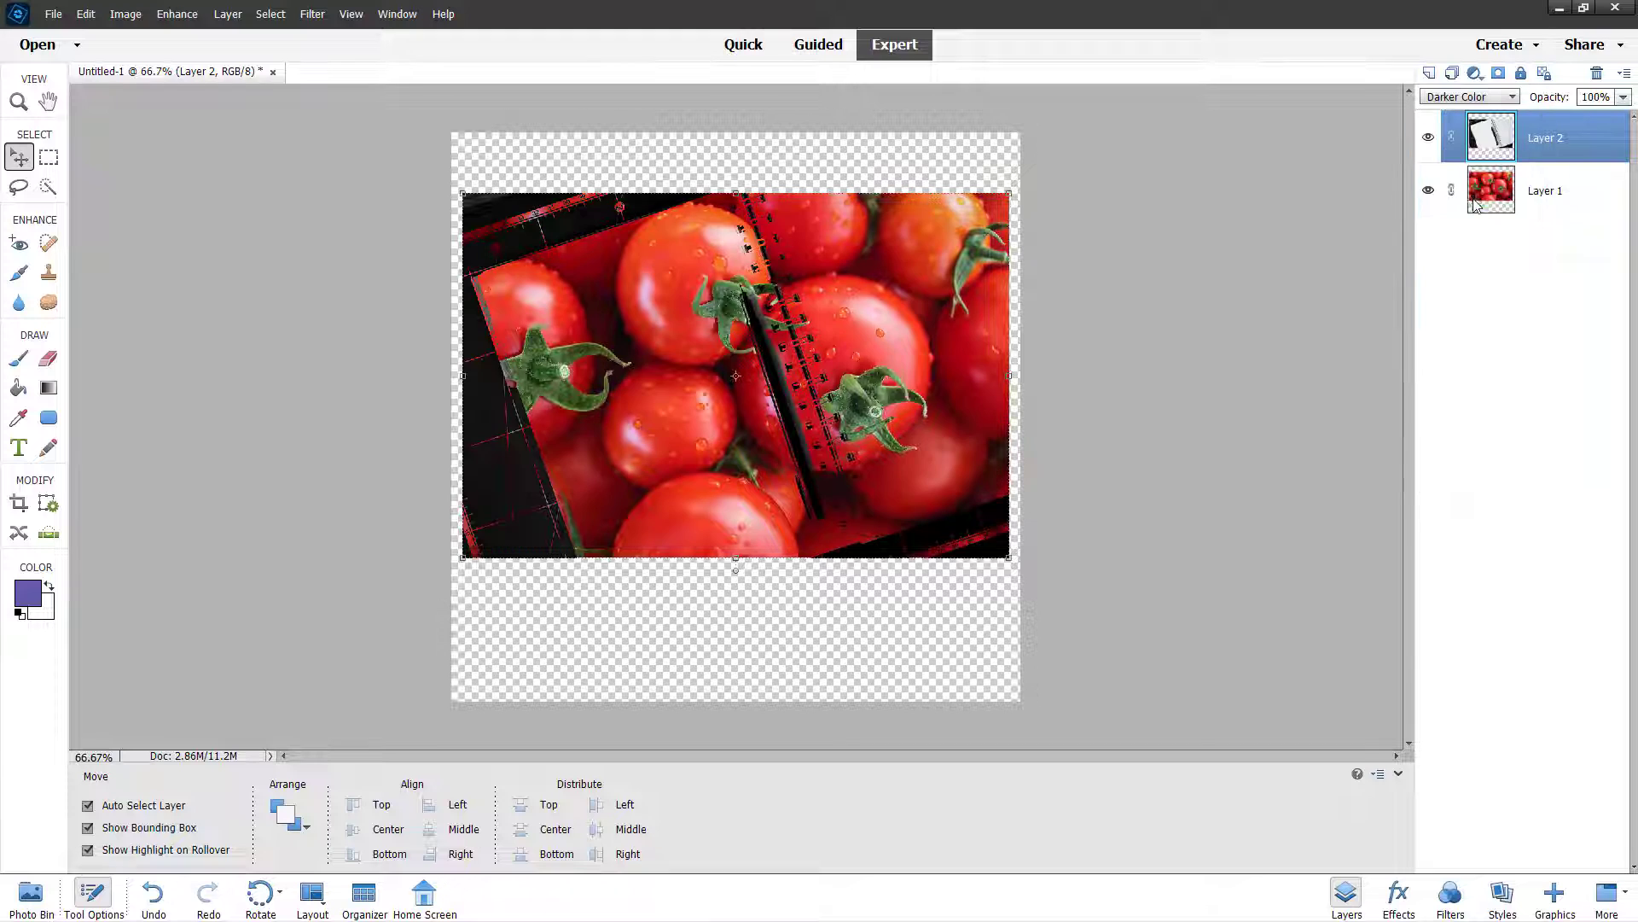
Step: Try the Lighten and Screen blend modes on Layer 2
left_click(1476, 98)
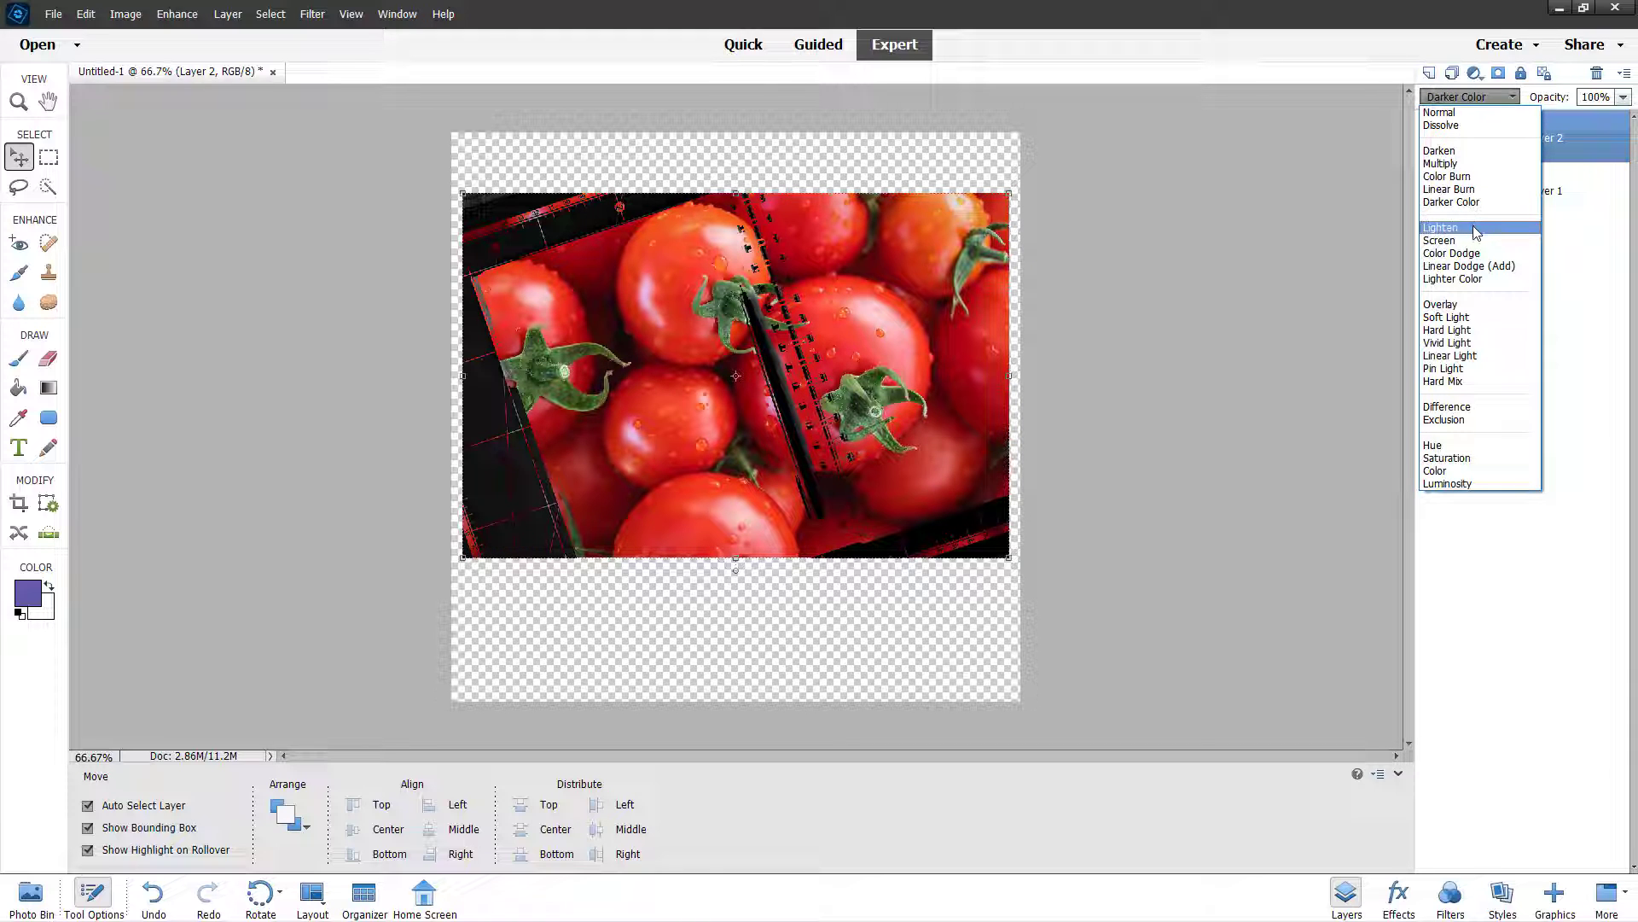
left_click(1474, 227)
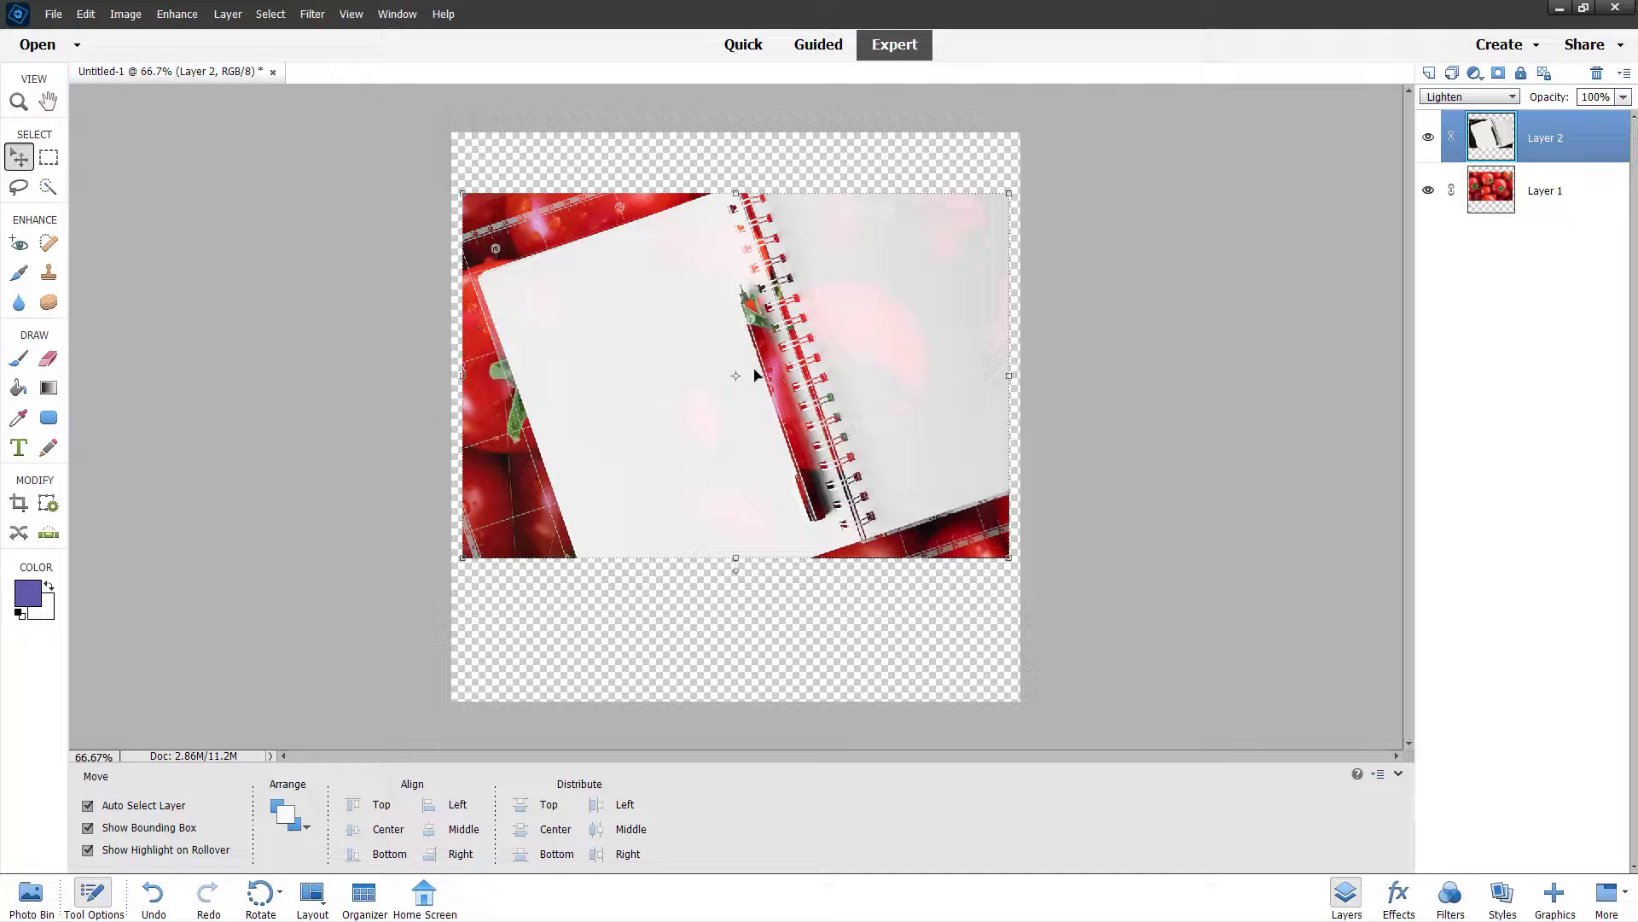
left_click_drag(790, 452, 766, 398)
left_click(1468, 97)
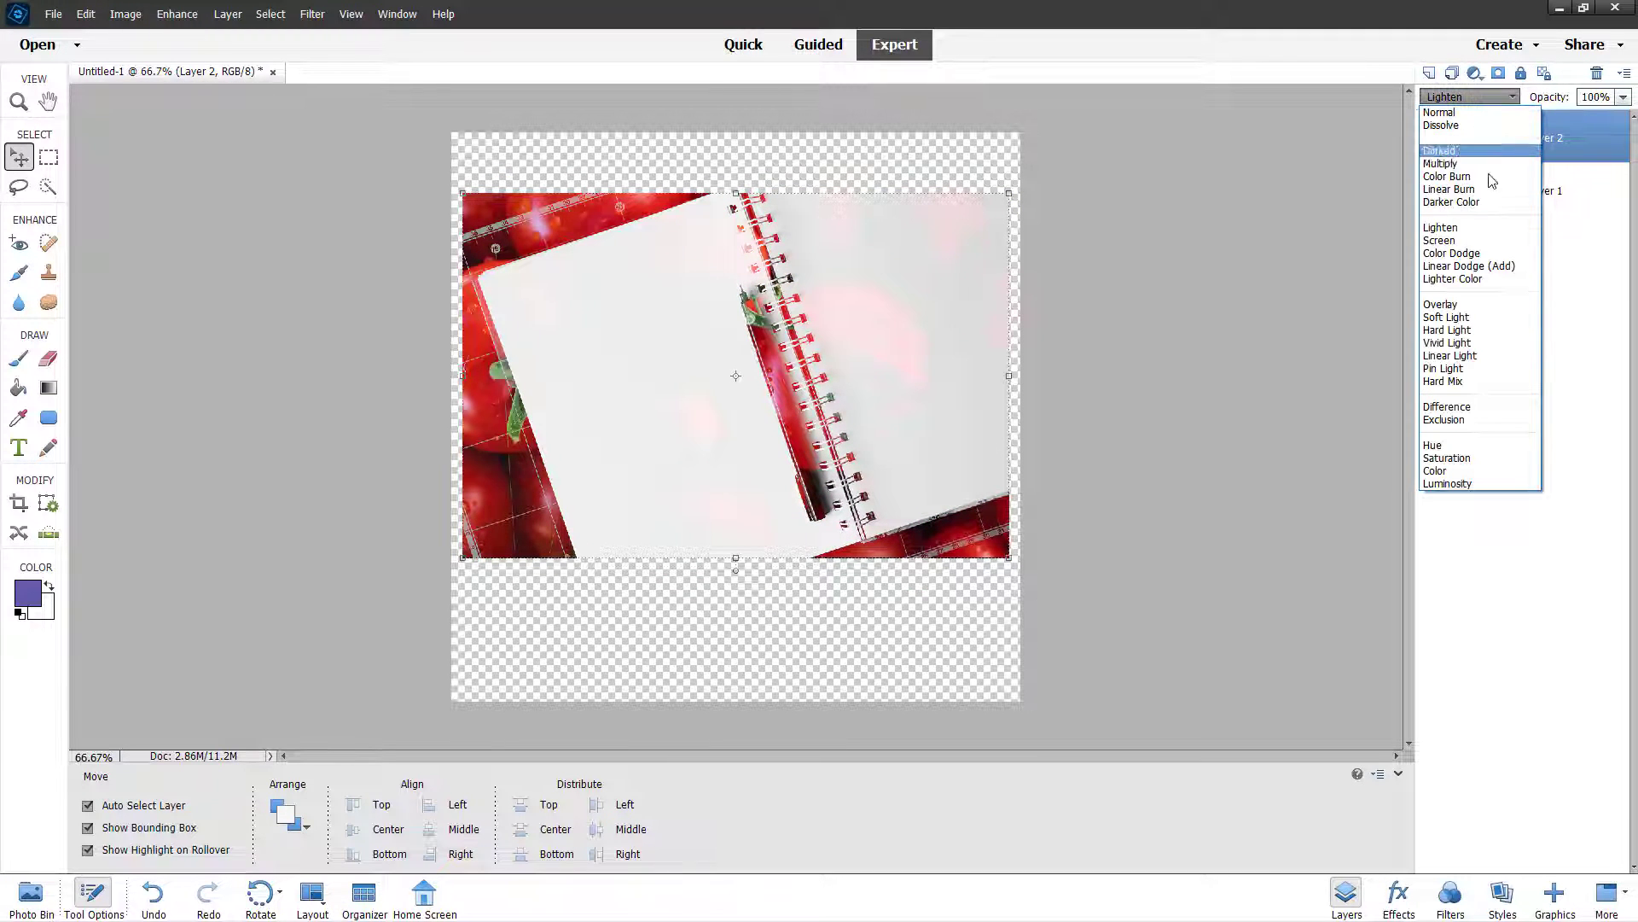
left_click(1443, 242)
Step: Switch Layer 2 through the remaining lightening blend modes: Color Dodge, Linear Dodge (Add) and Lighter Color
left_click(1468, 97)
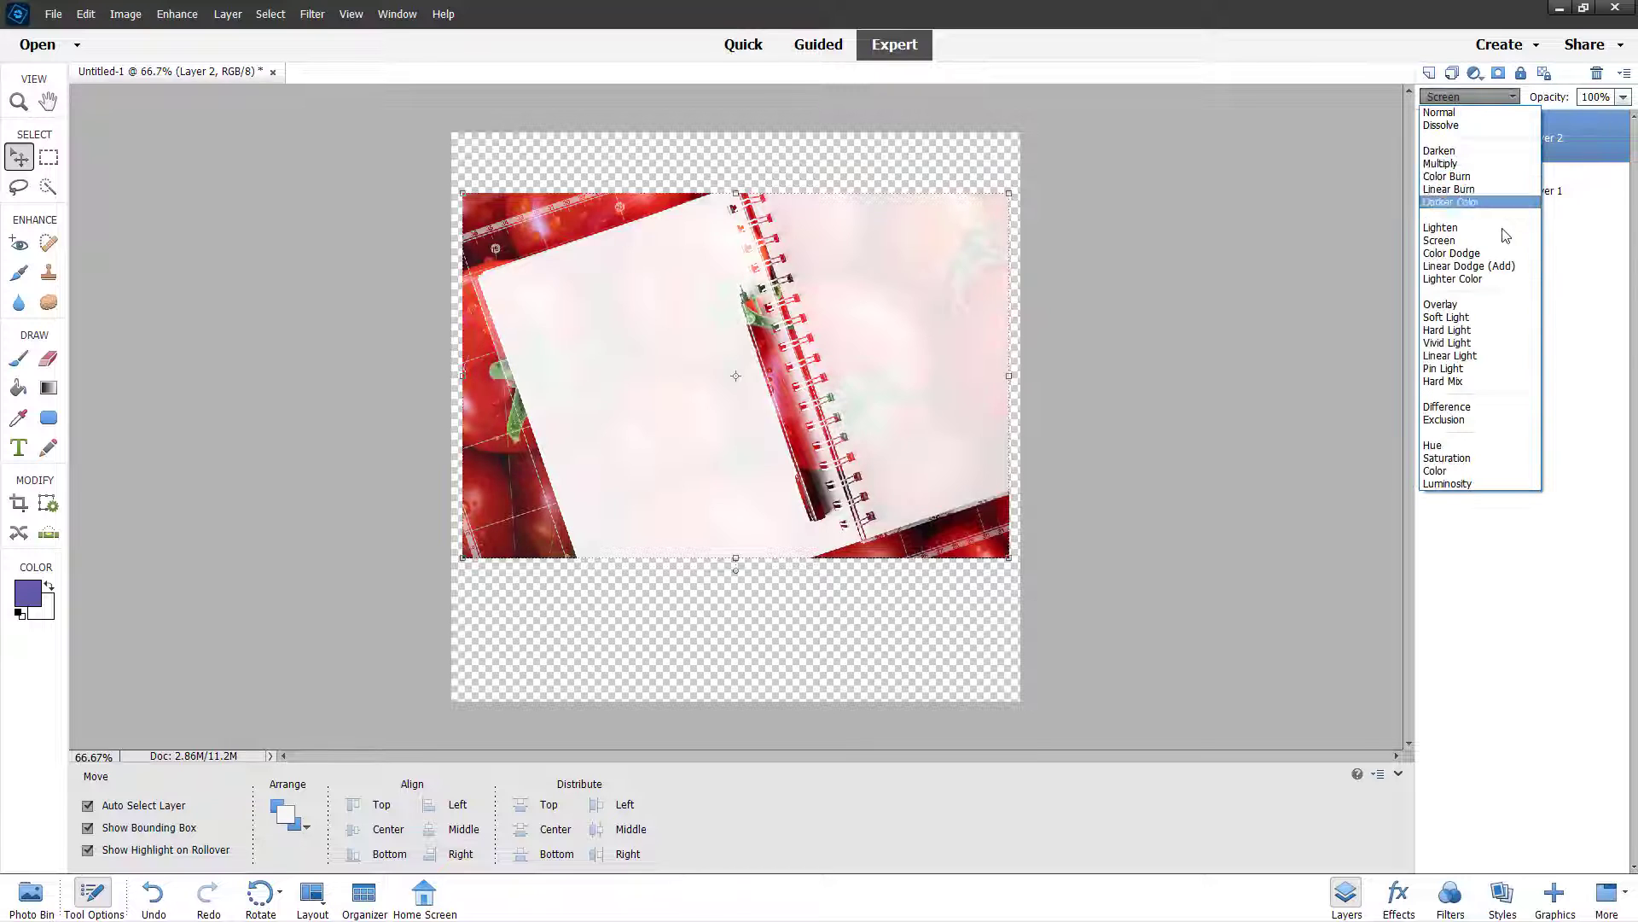
left_click(1490, 254)
left_click(1468, 97)
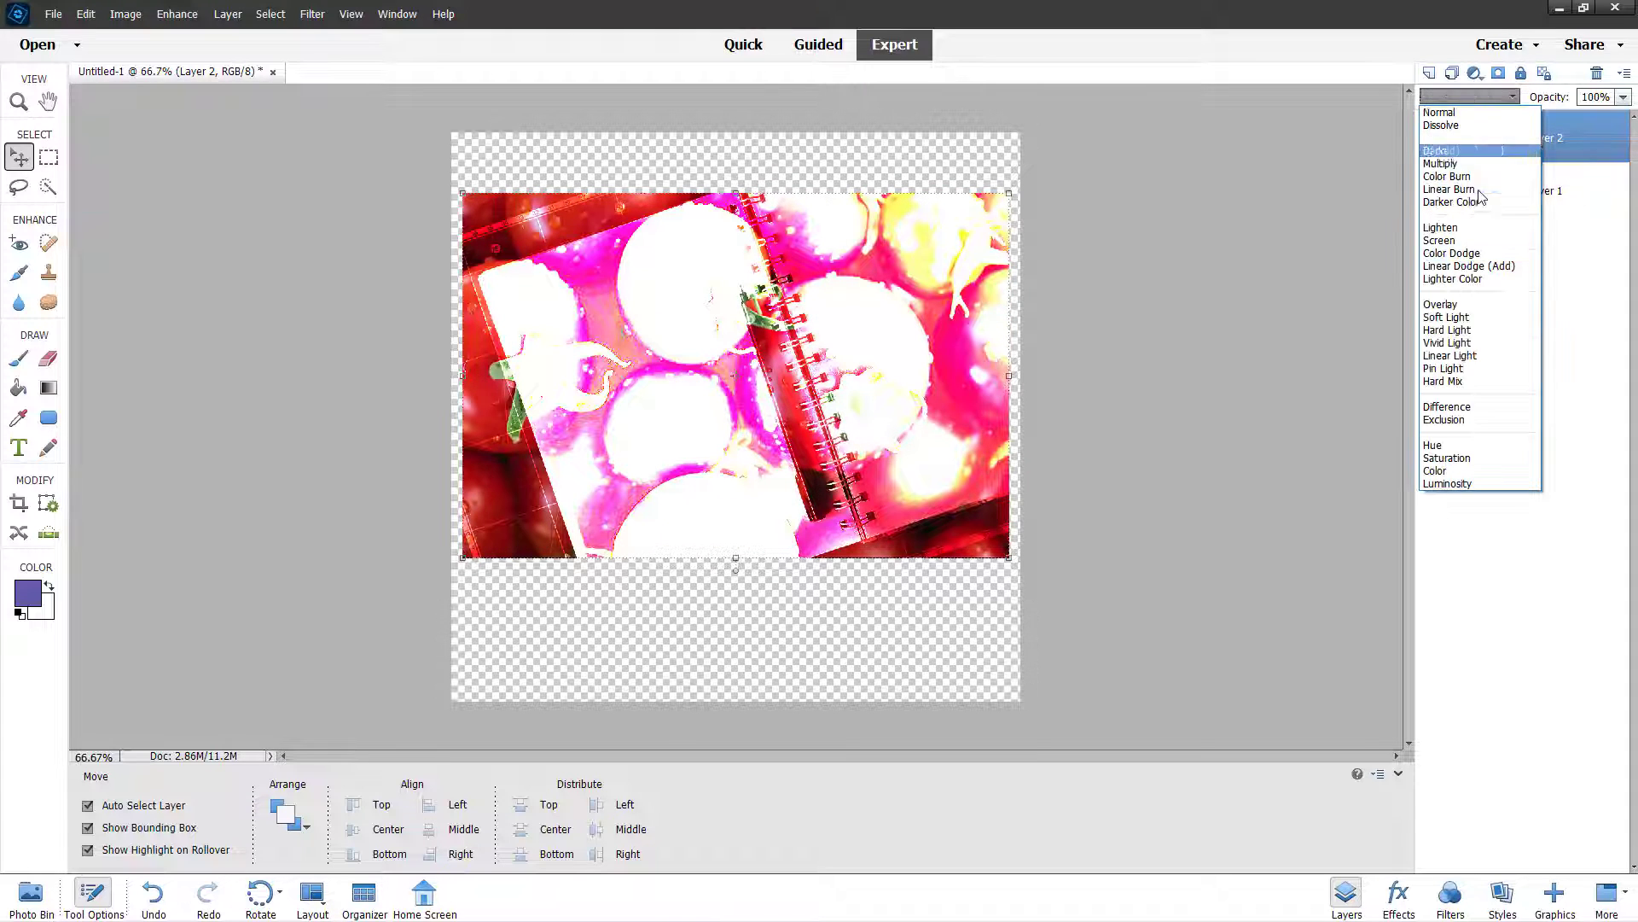
left_click(1485, 267)
left_click(1468, 96)
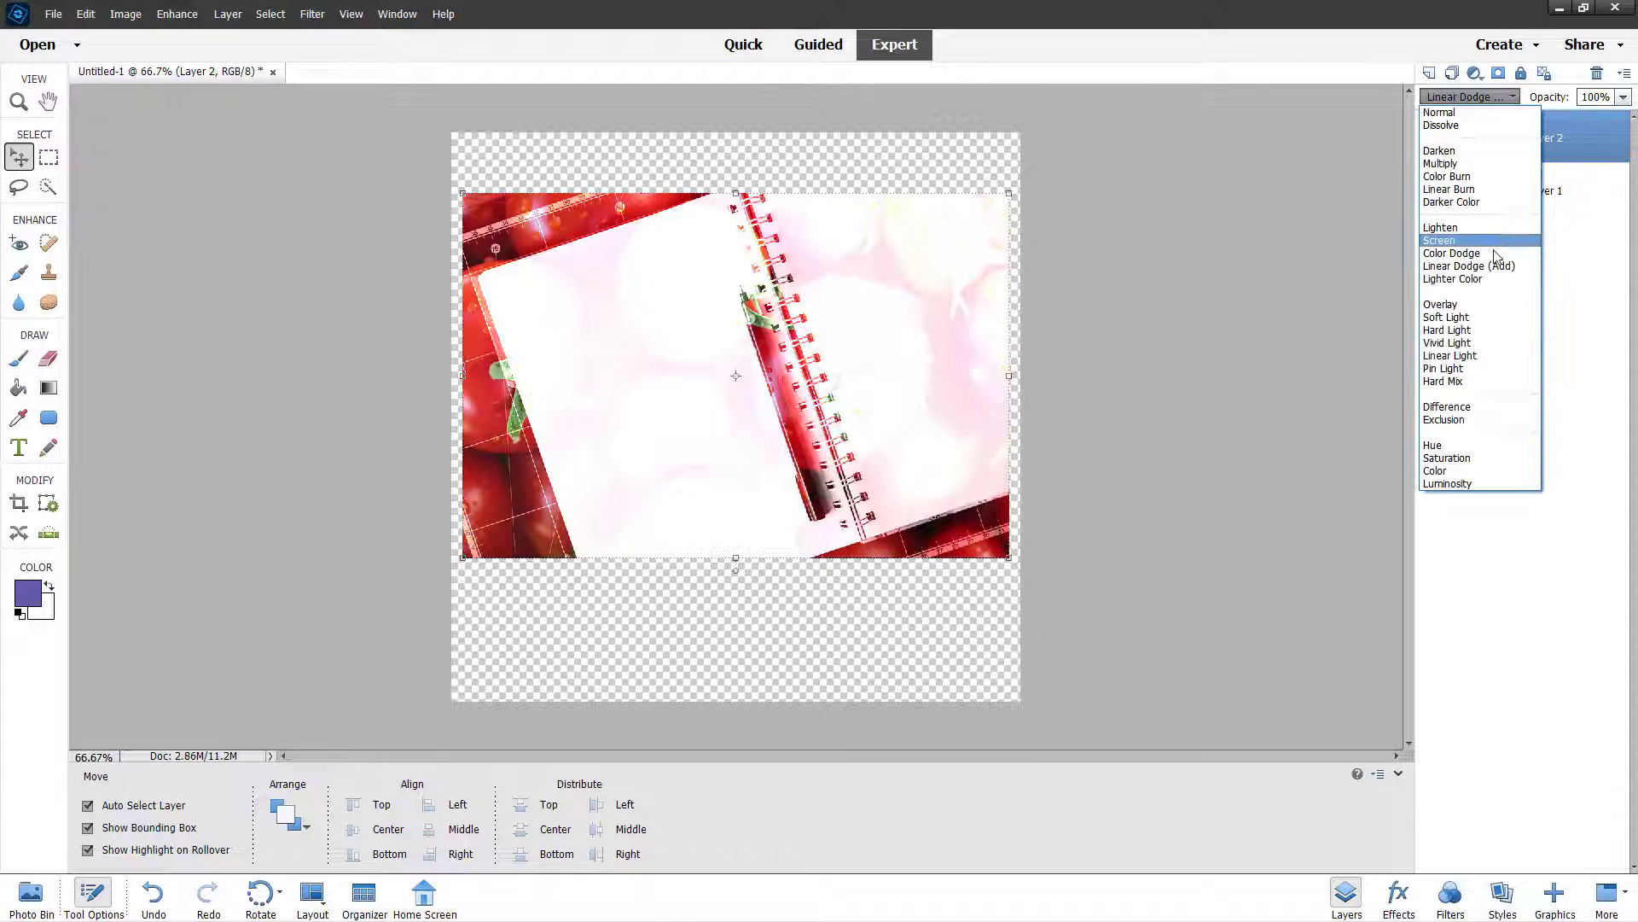
left_click(1489, 281)
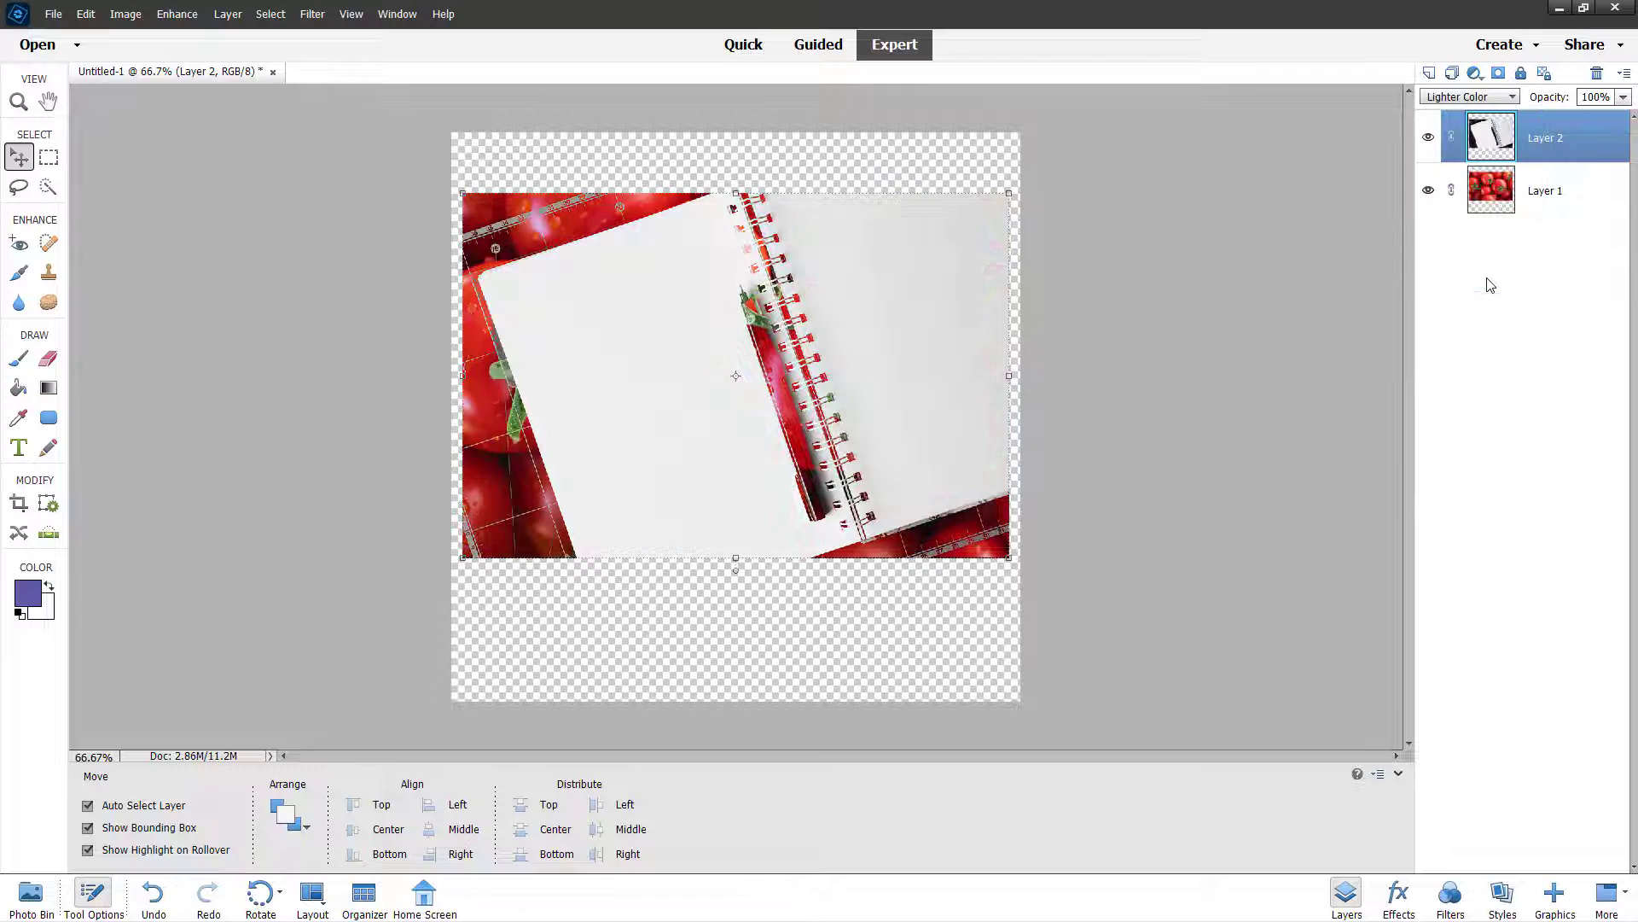
Step: Switch Layer 2 through the Overlay, Soft Light and Hard Light blend modes
left_click(1488, 99)
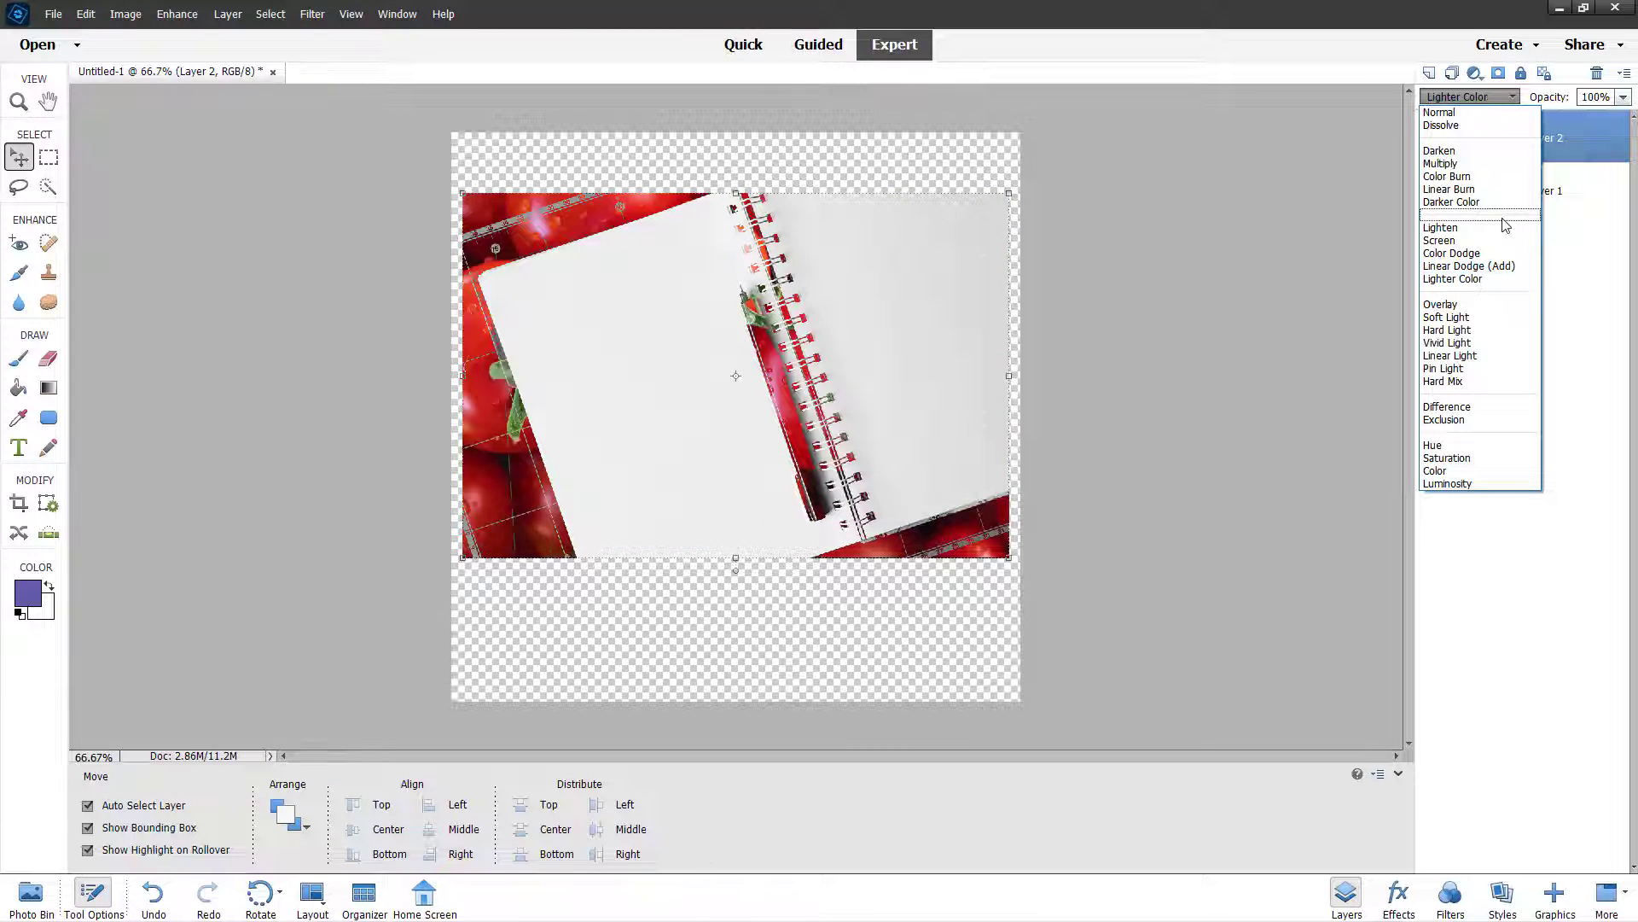
left_click(1498, 305)
left_click(1488, 104)
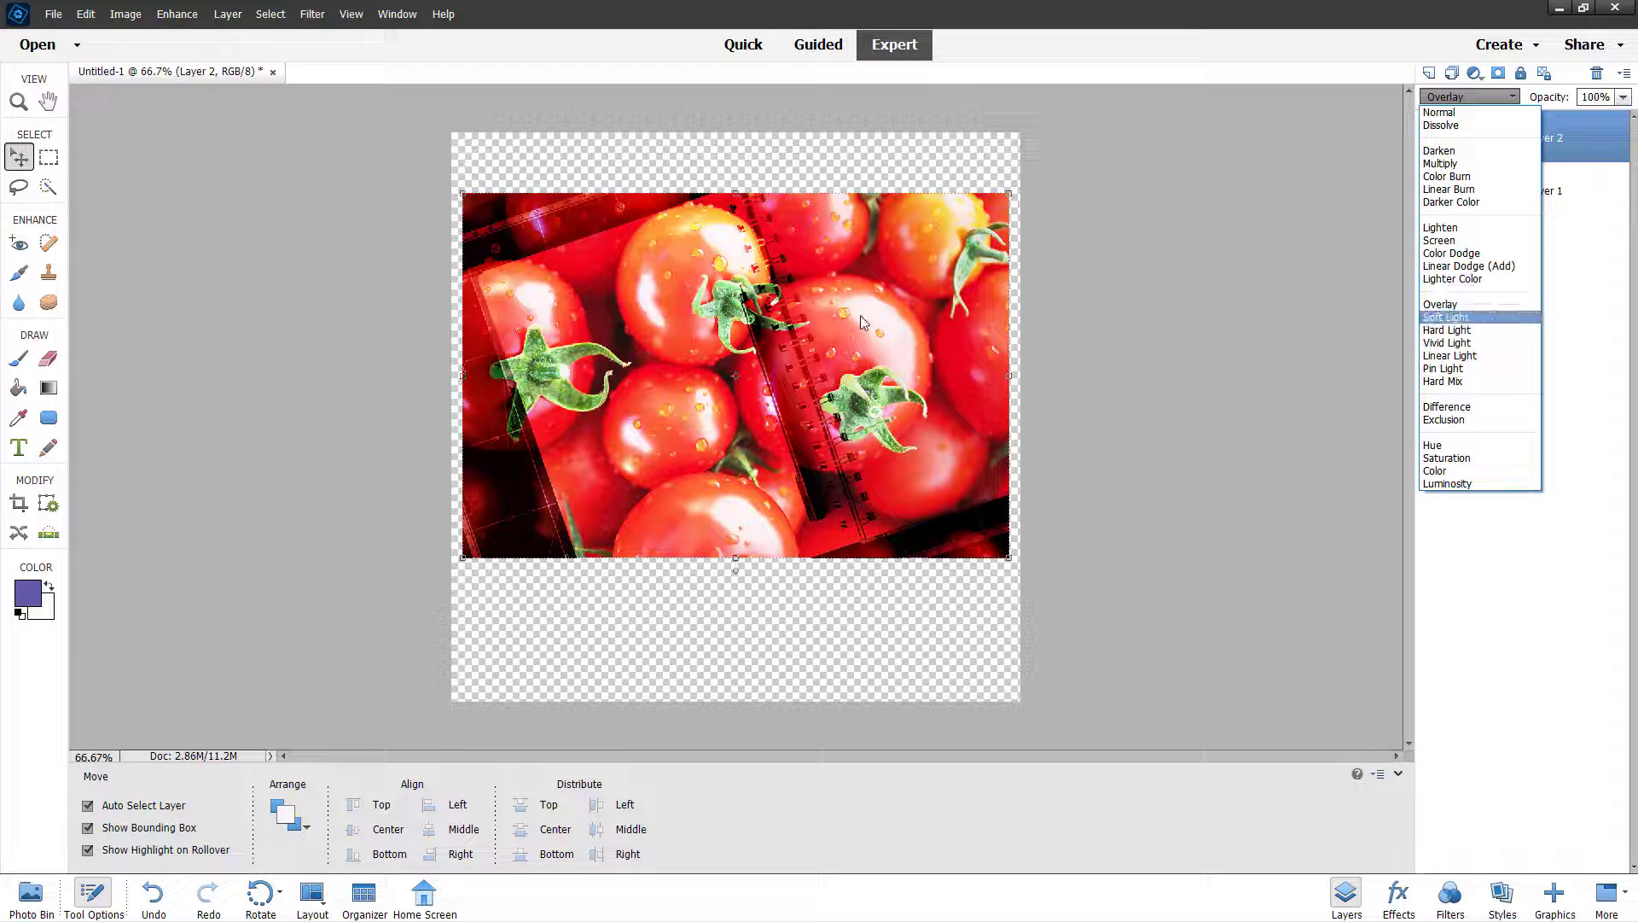
left_click(1492, 317)
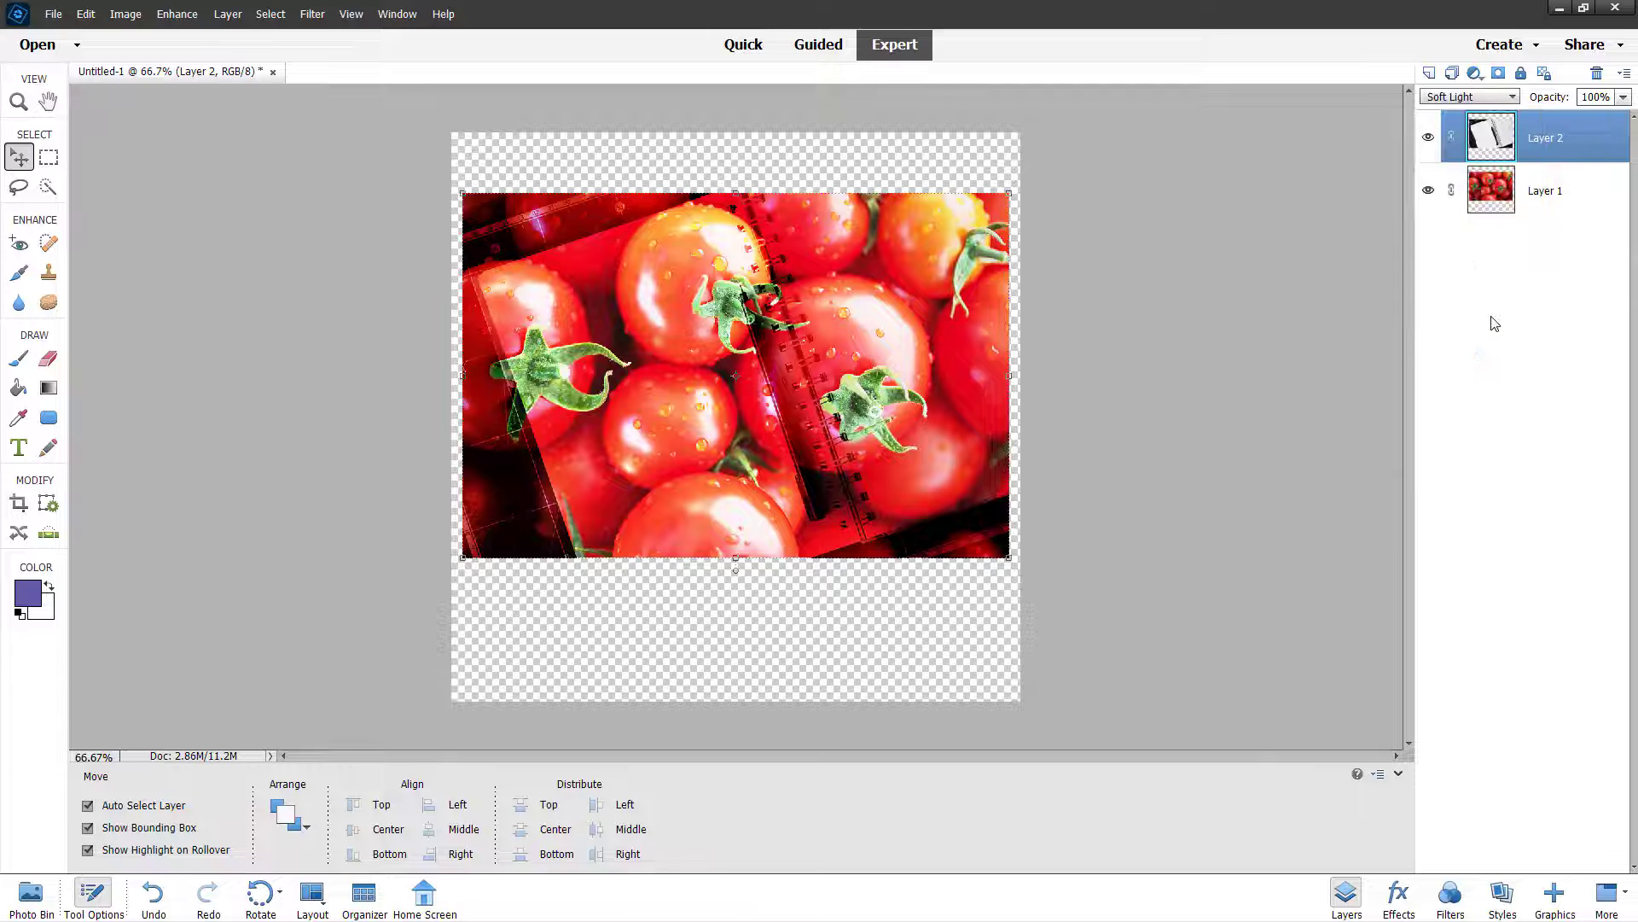
left_click(1489, 98)
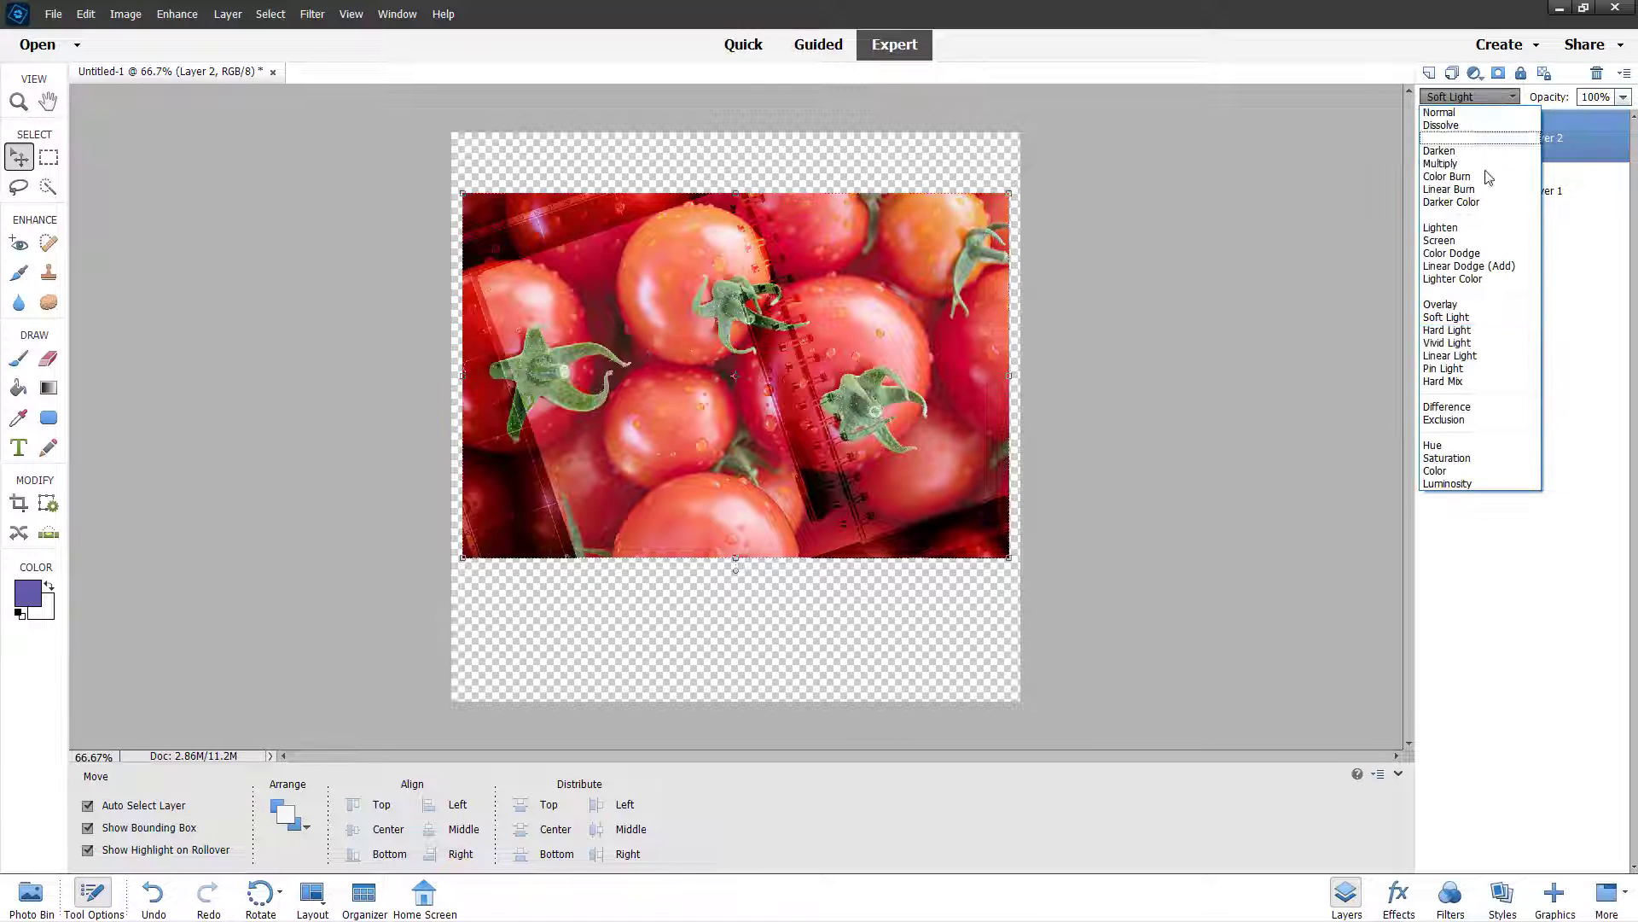
left_click(1447, 329)
Step: Try the Vivid Light and Linear Light blend modes on Layer 2
left_click(1434, 100)
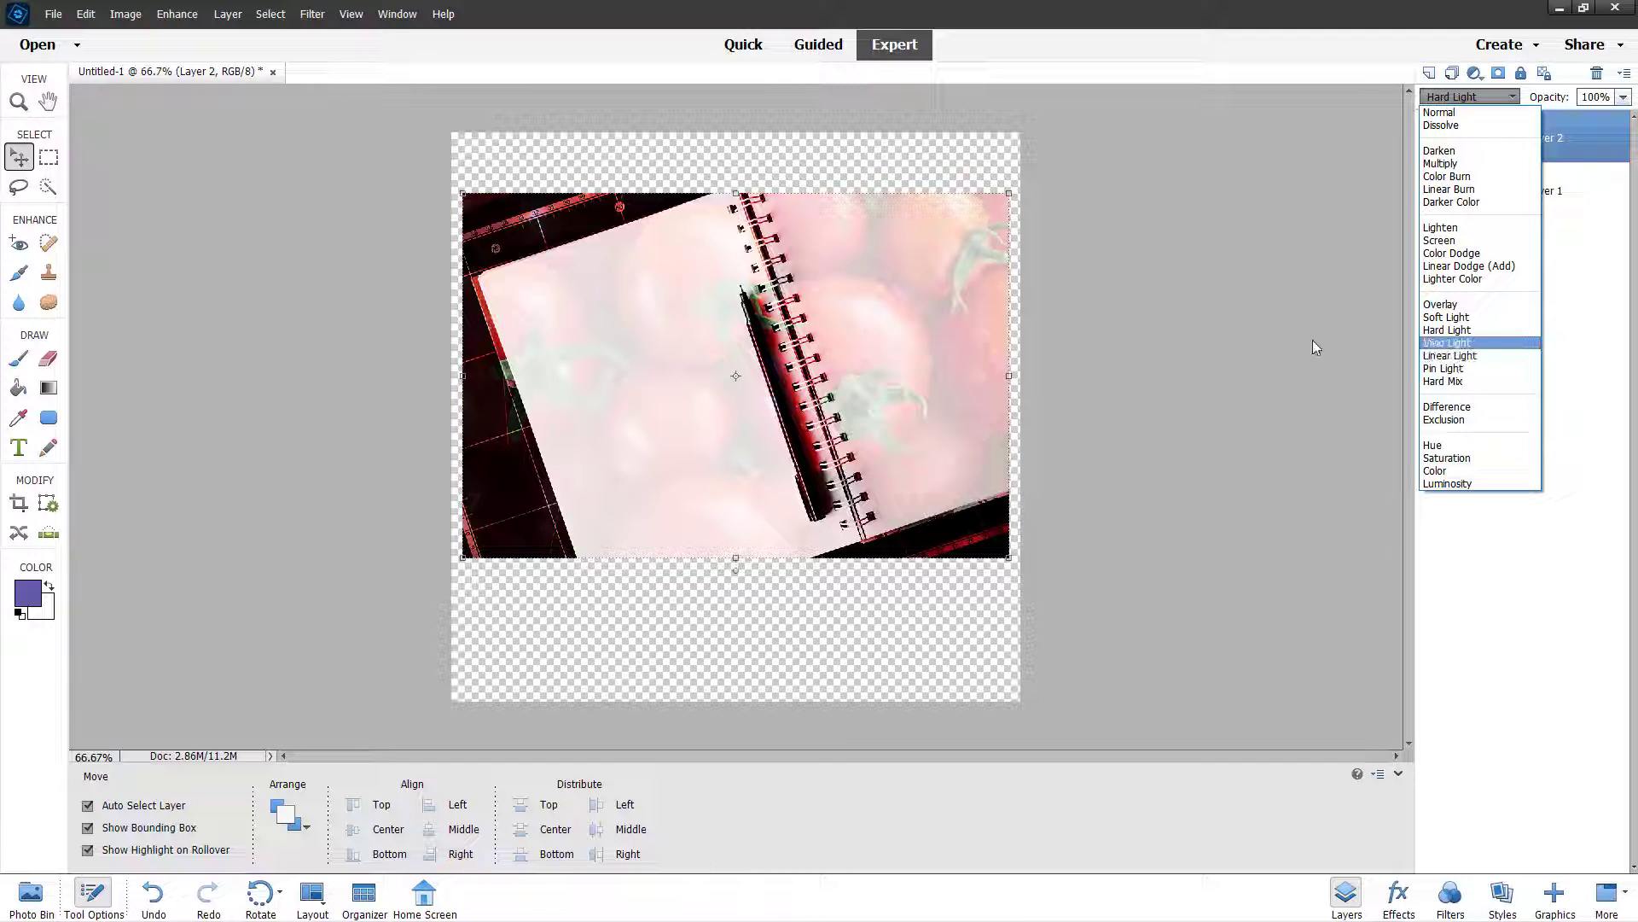
left_click(1461, 342)
left_click(1456, 100)
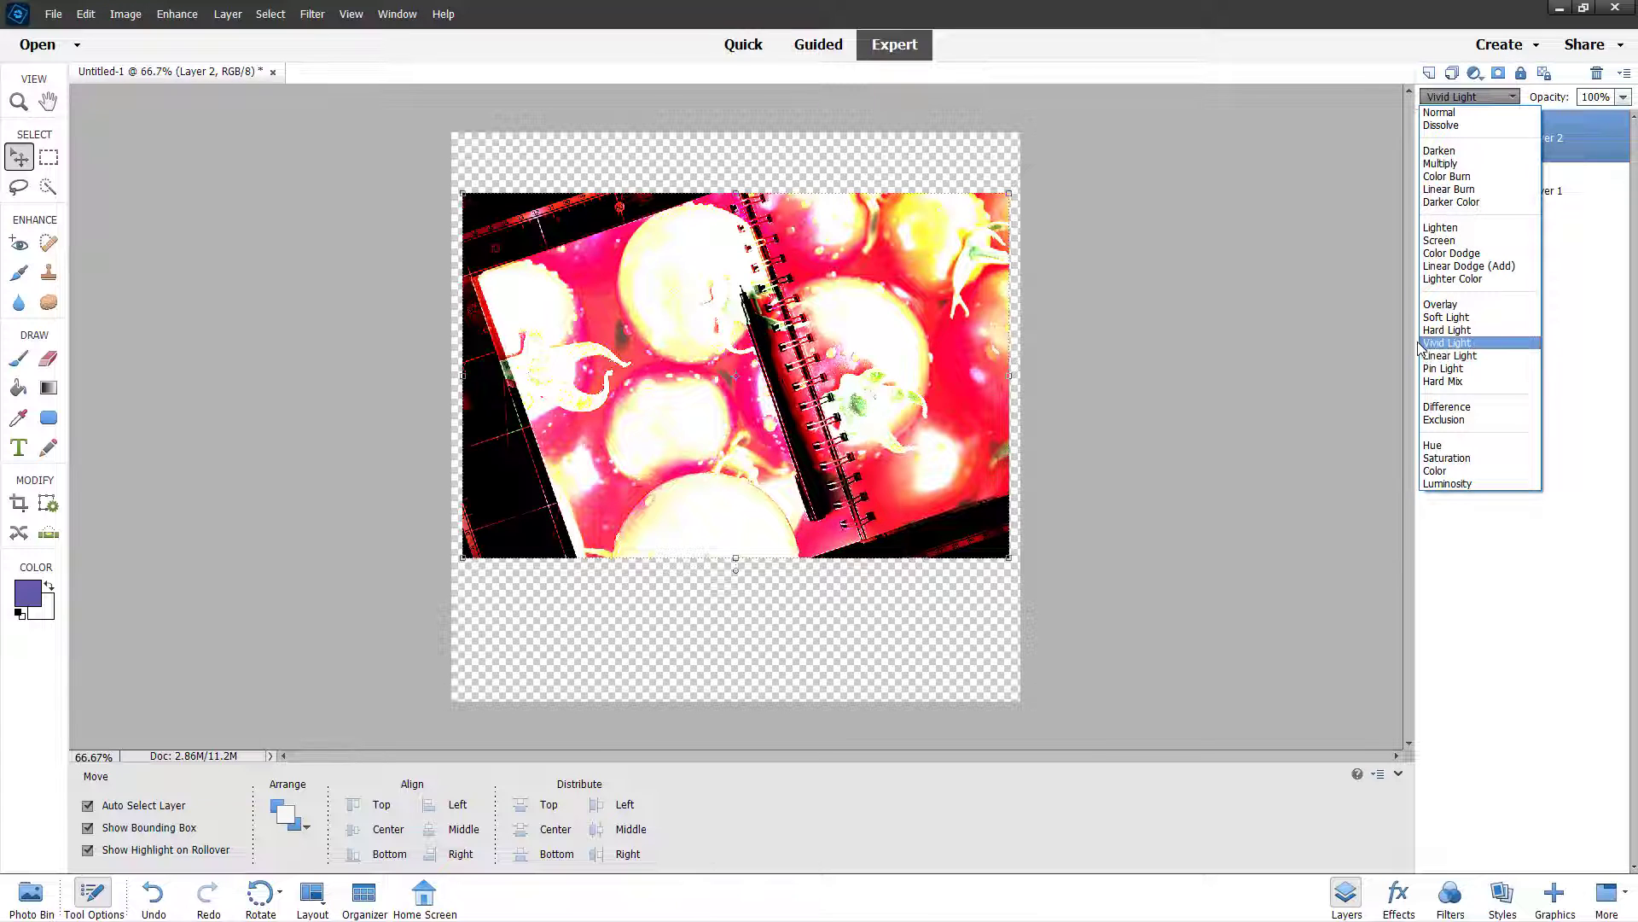
left_click(1450, 355)
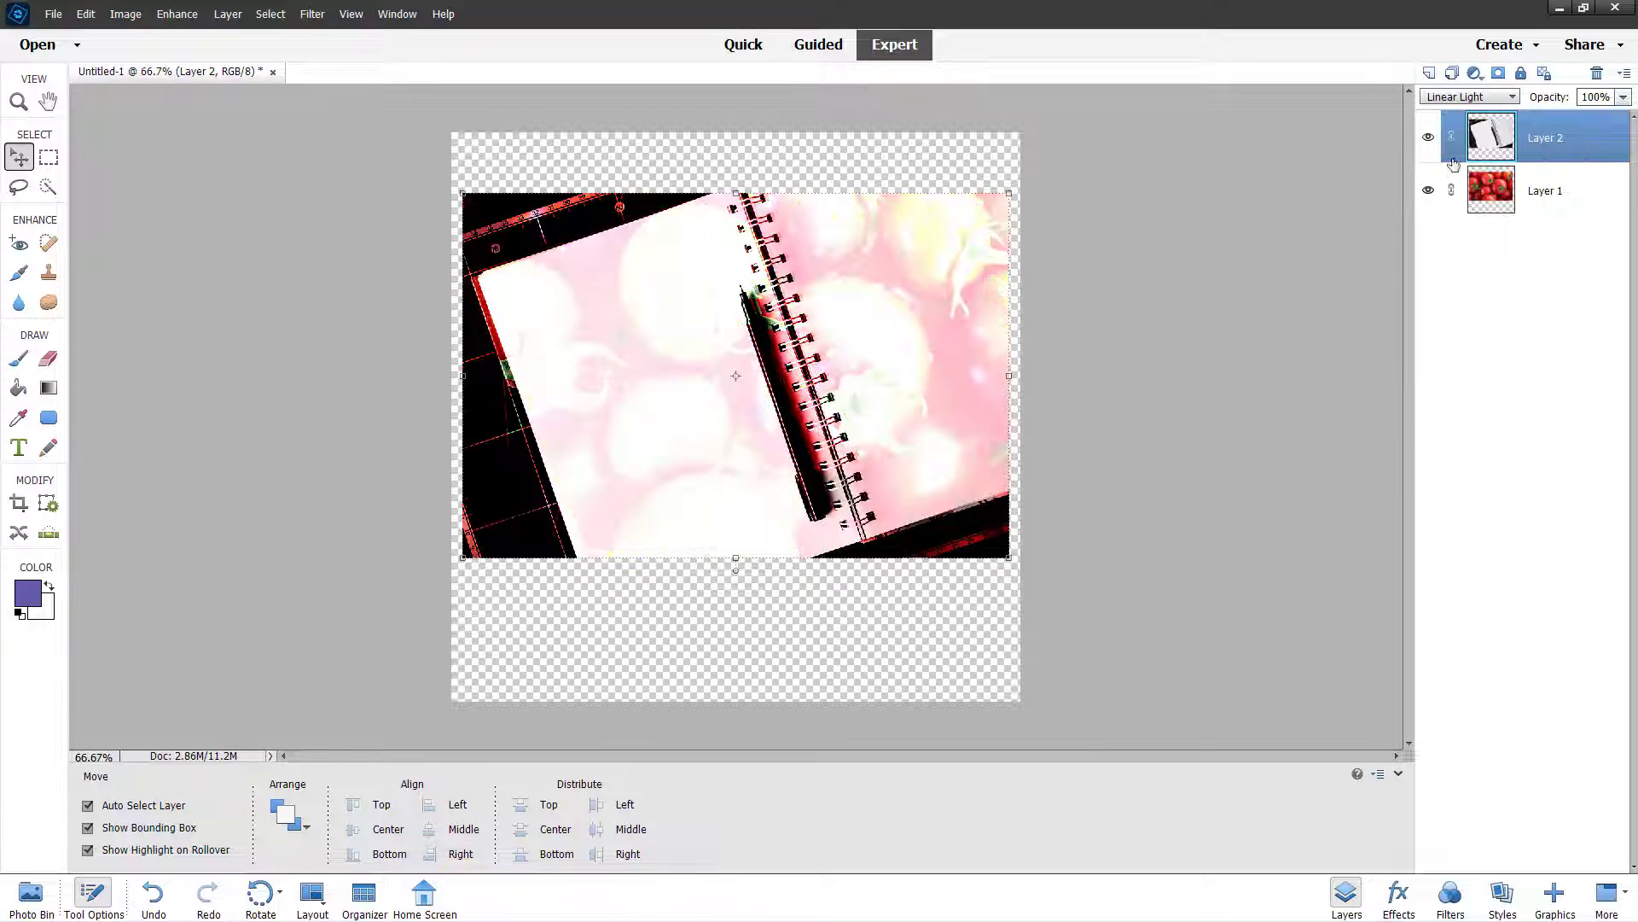
Step: Try the Pin Light and Hard Mix blend modes on Layer 2
left_click(1459, 100)
left_click(1451, 369)
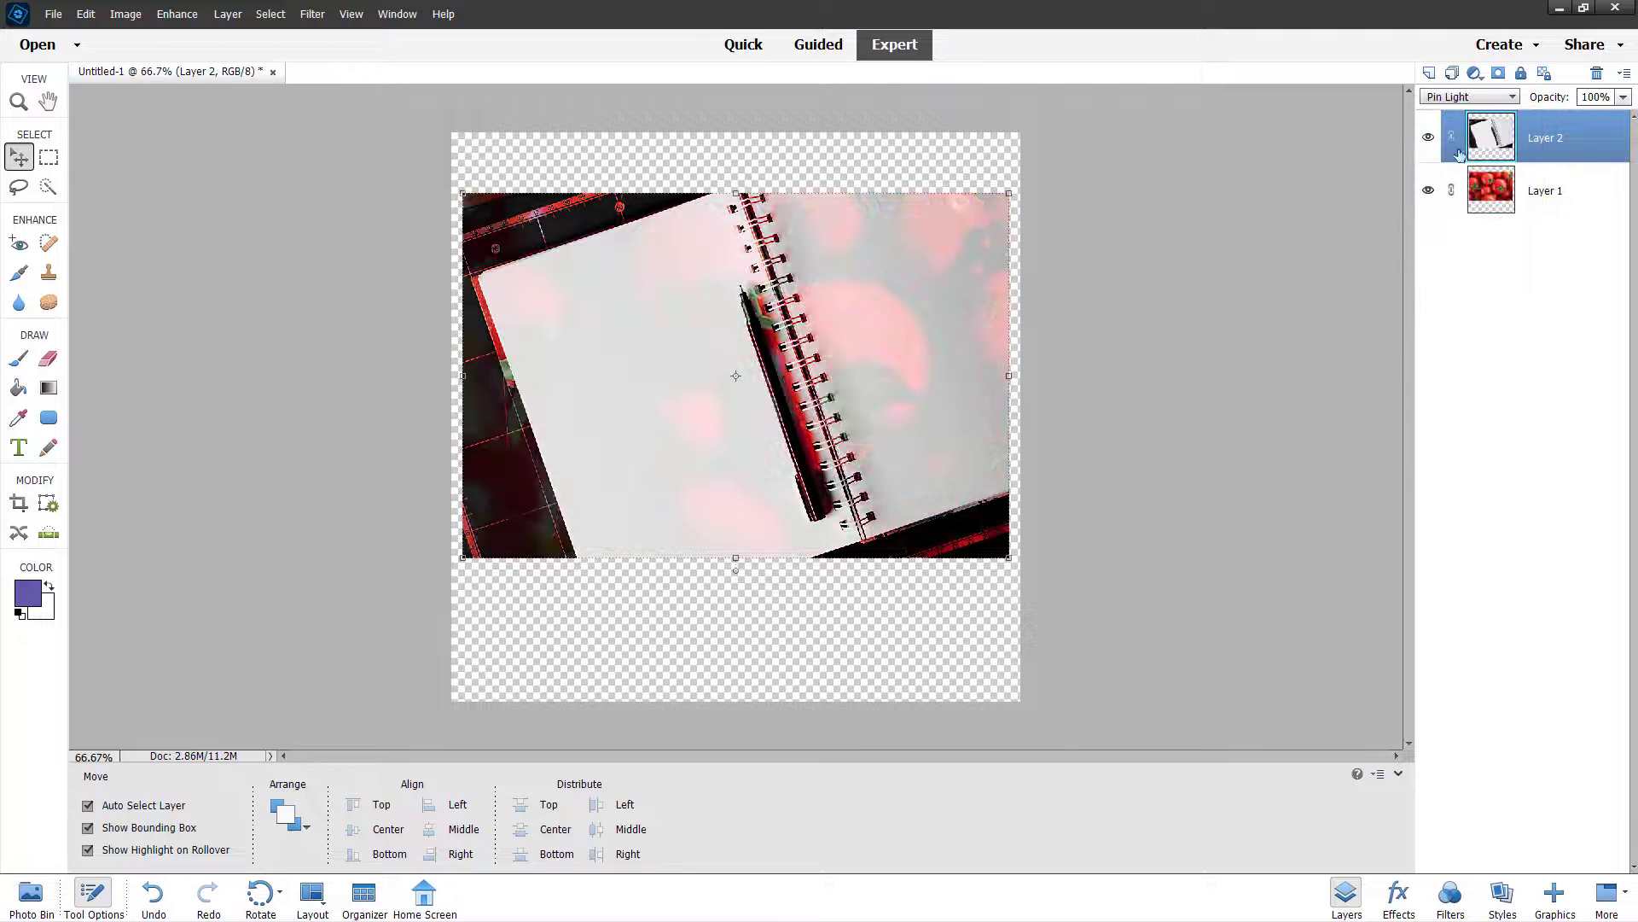
left_click(1459, 98)
left_click(1450, 383)
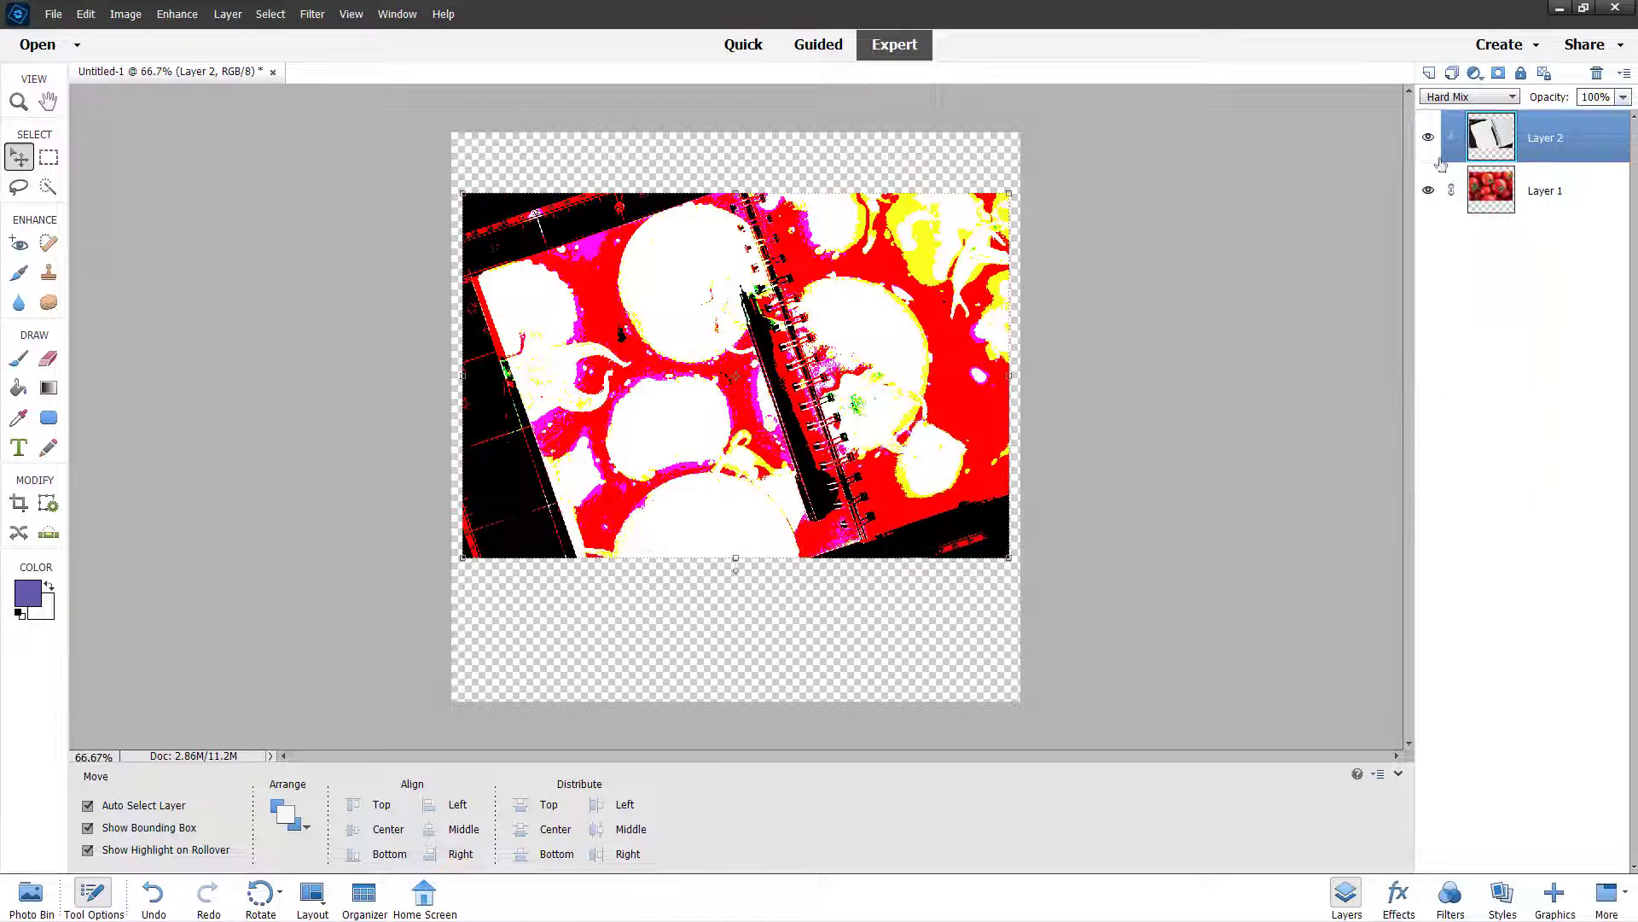
Step: Apply the Exclusion and Difference blend modes to Layer 2 for comparison
left_click(1461, 97)
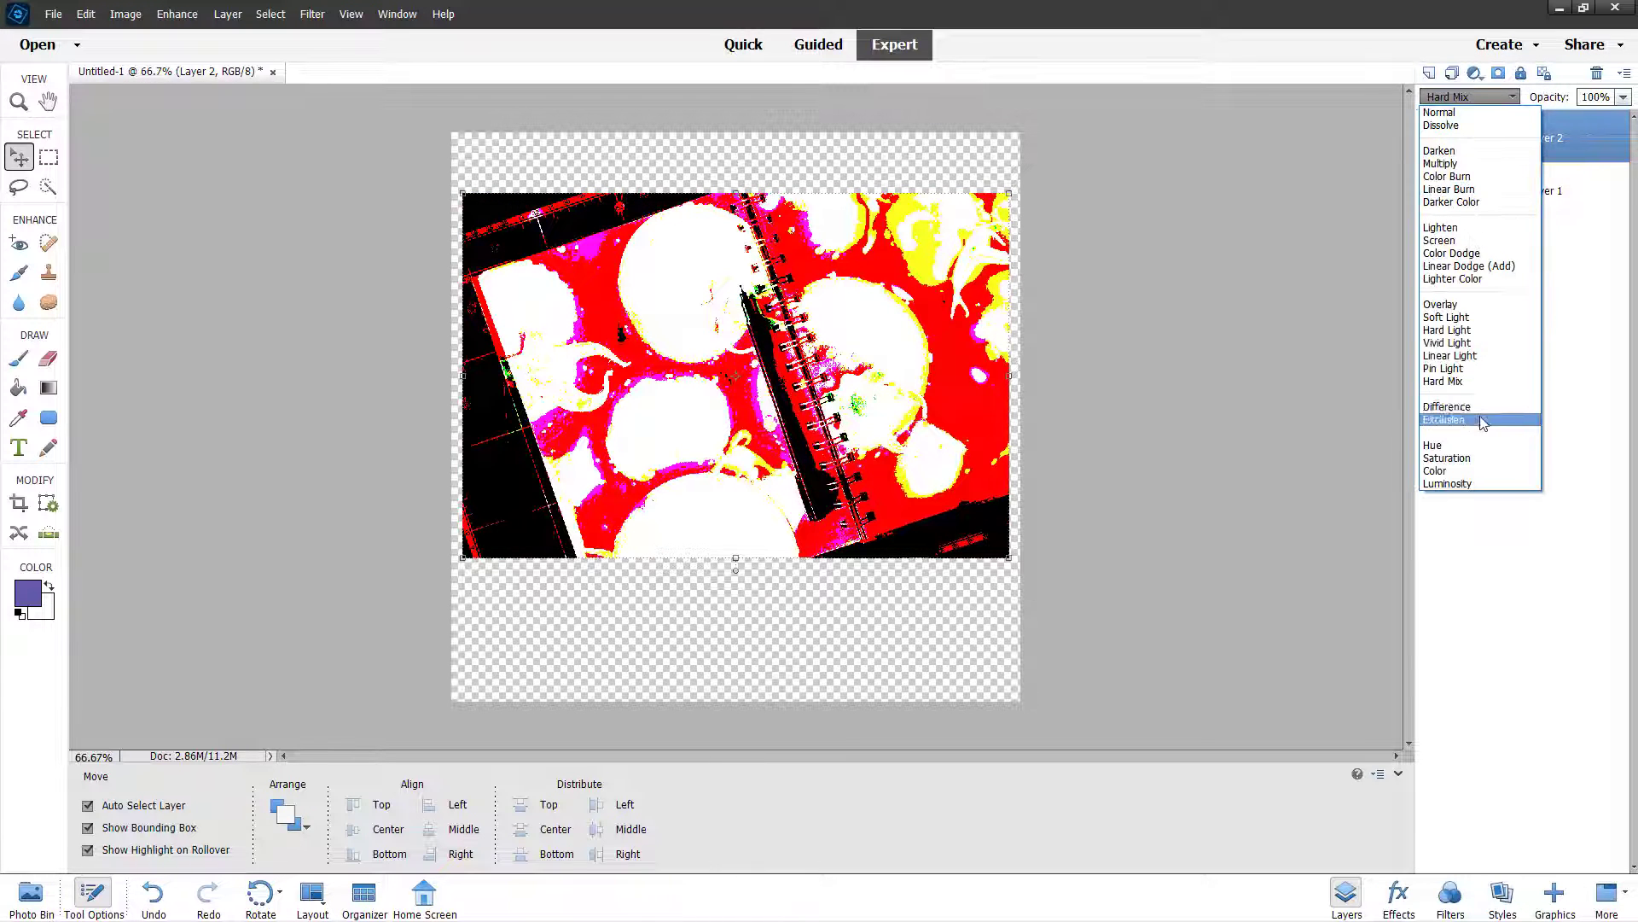
left_click(1455, 418)
left_click(1461, 96)
left_click(1455, 405)
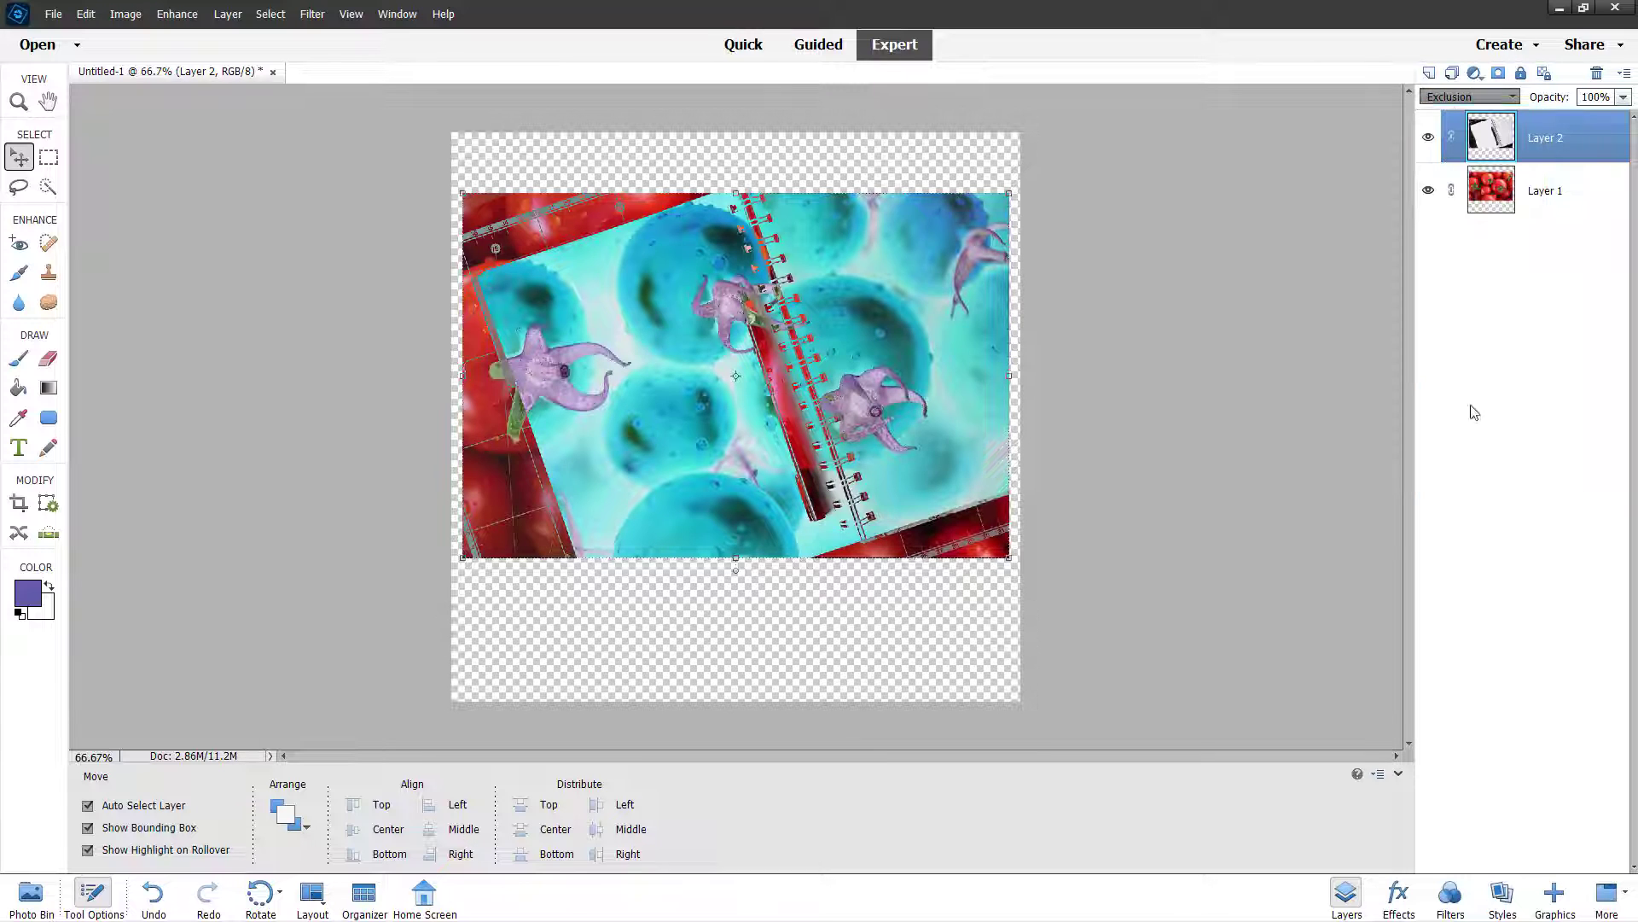
Step: Try the Hue and Saturation blend modes on Layer 2
left_click(1461, 96)
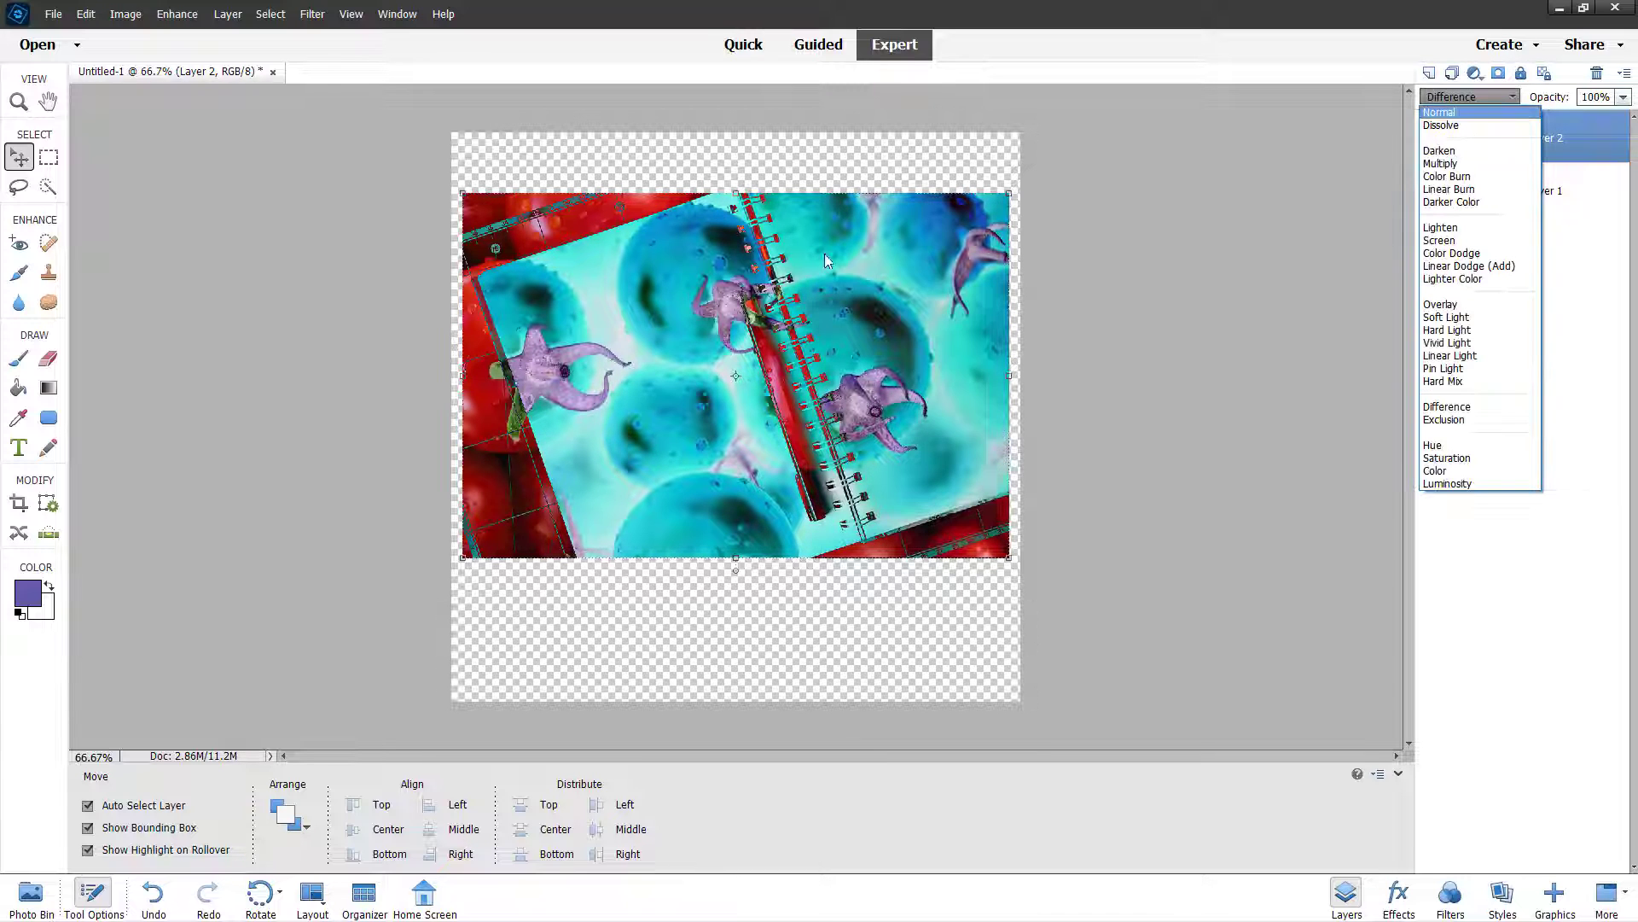
left_click(1437, 445)
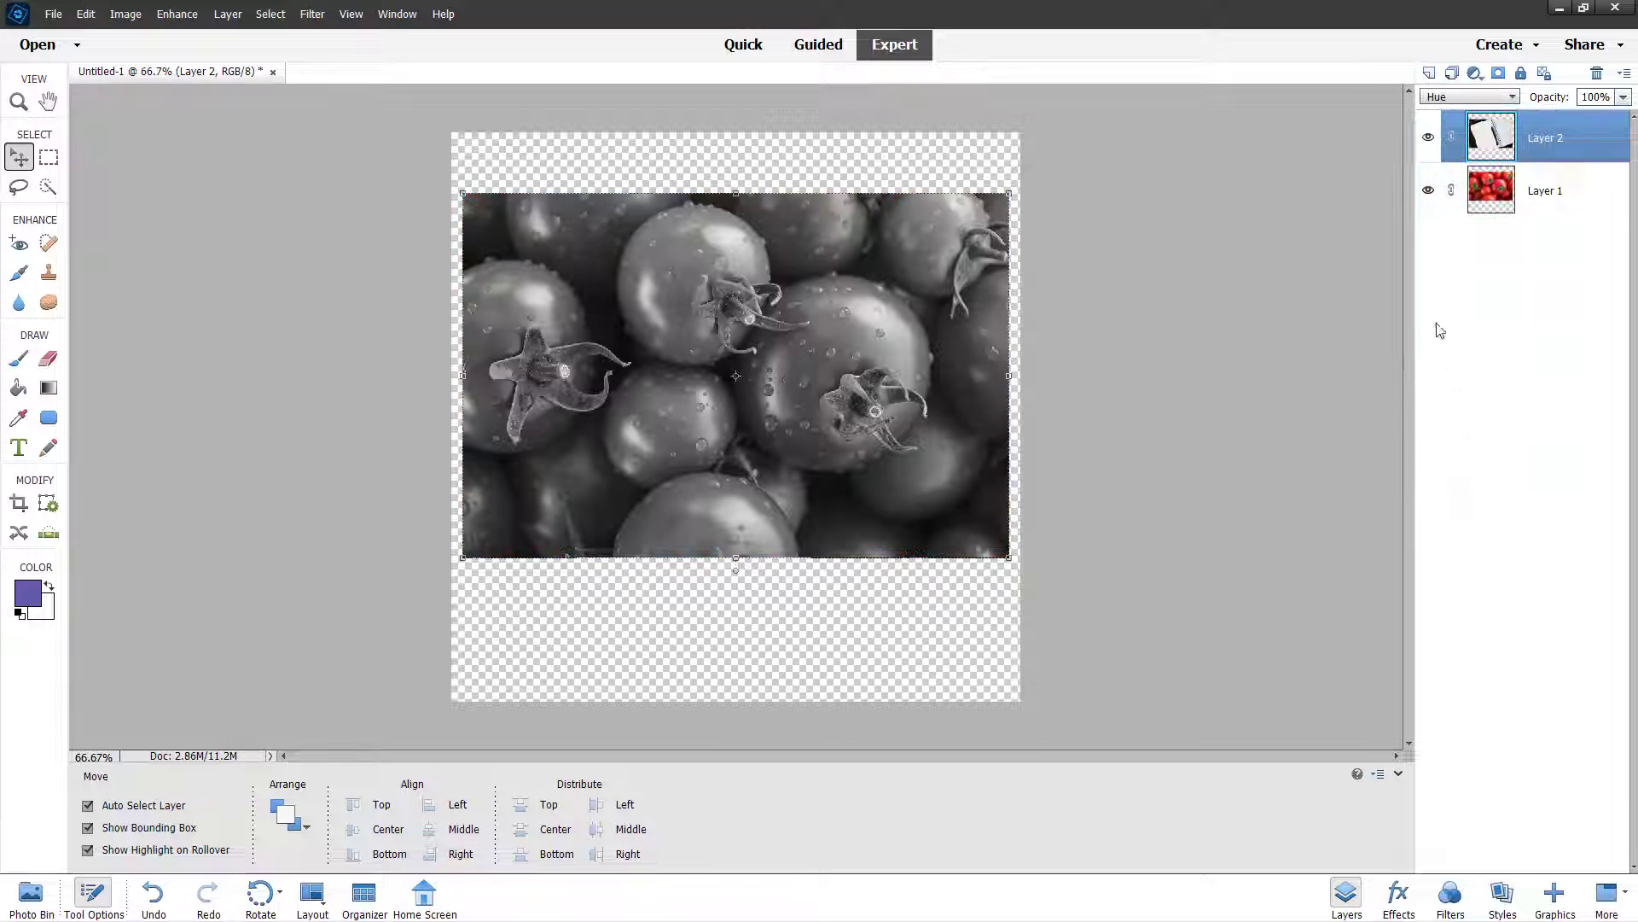
left_click(1461, 96)
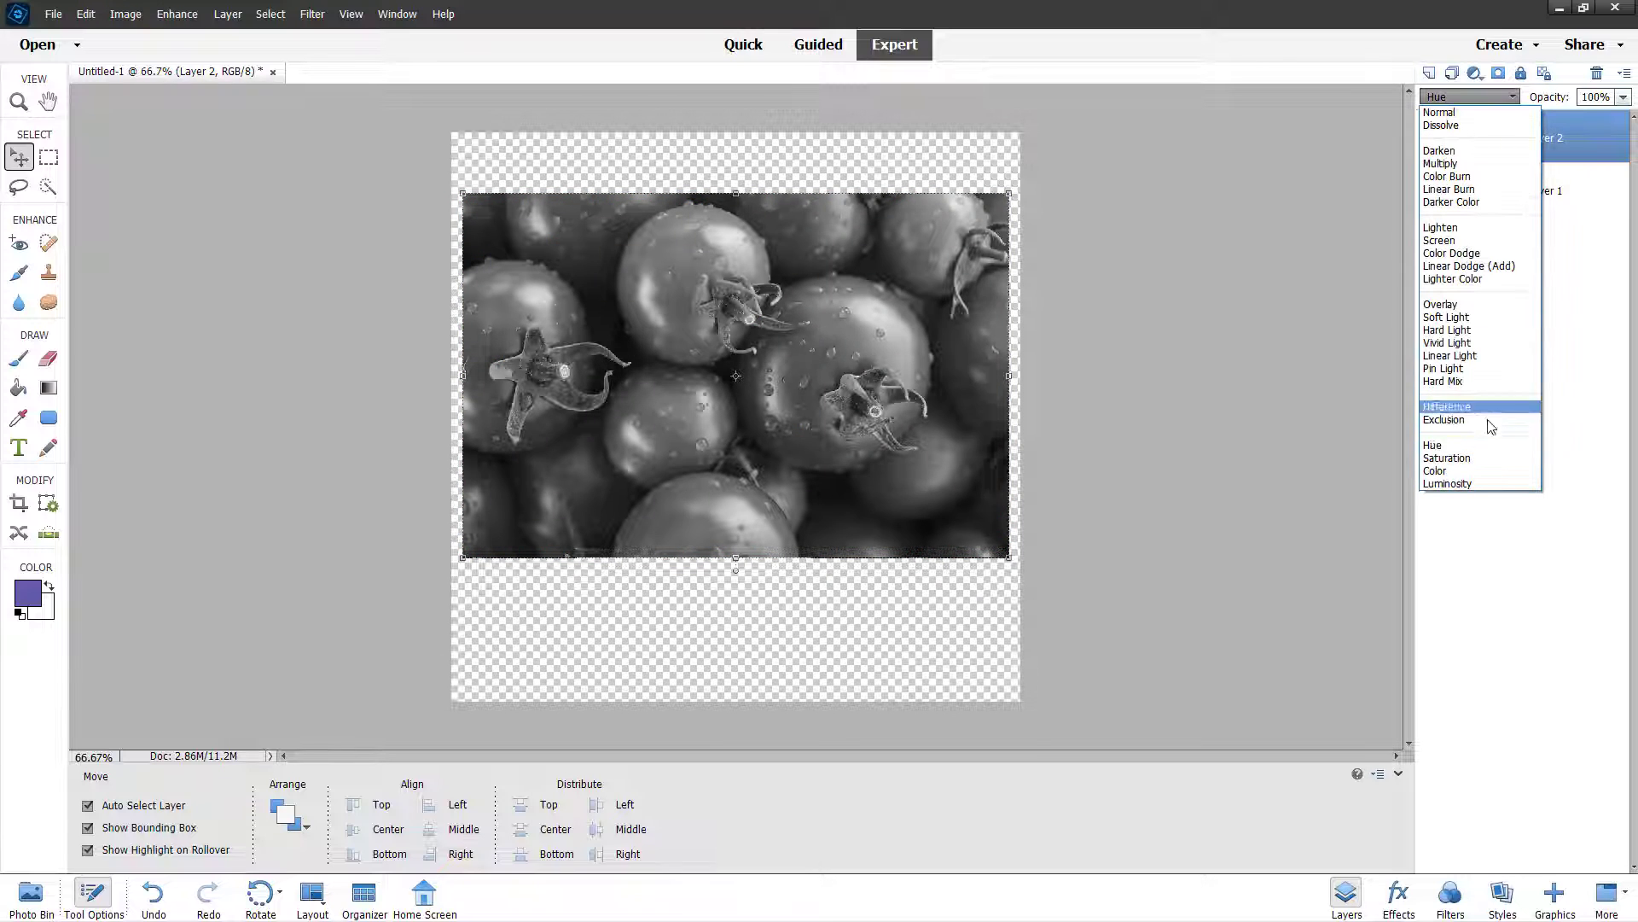
left_click(1466, 459)
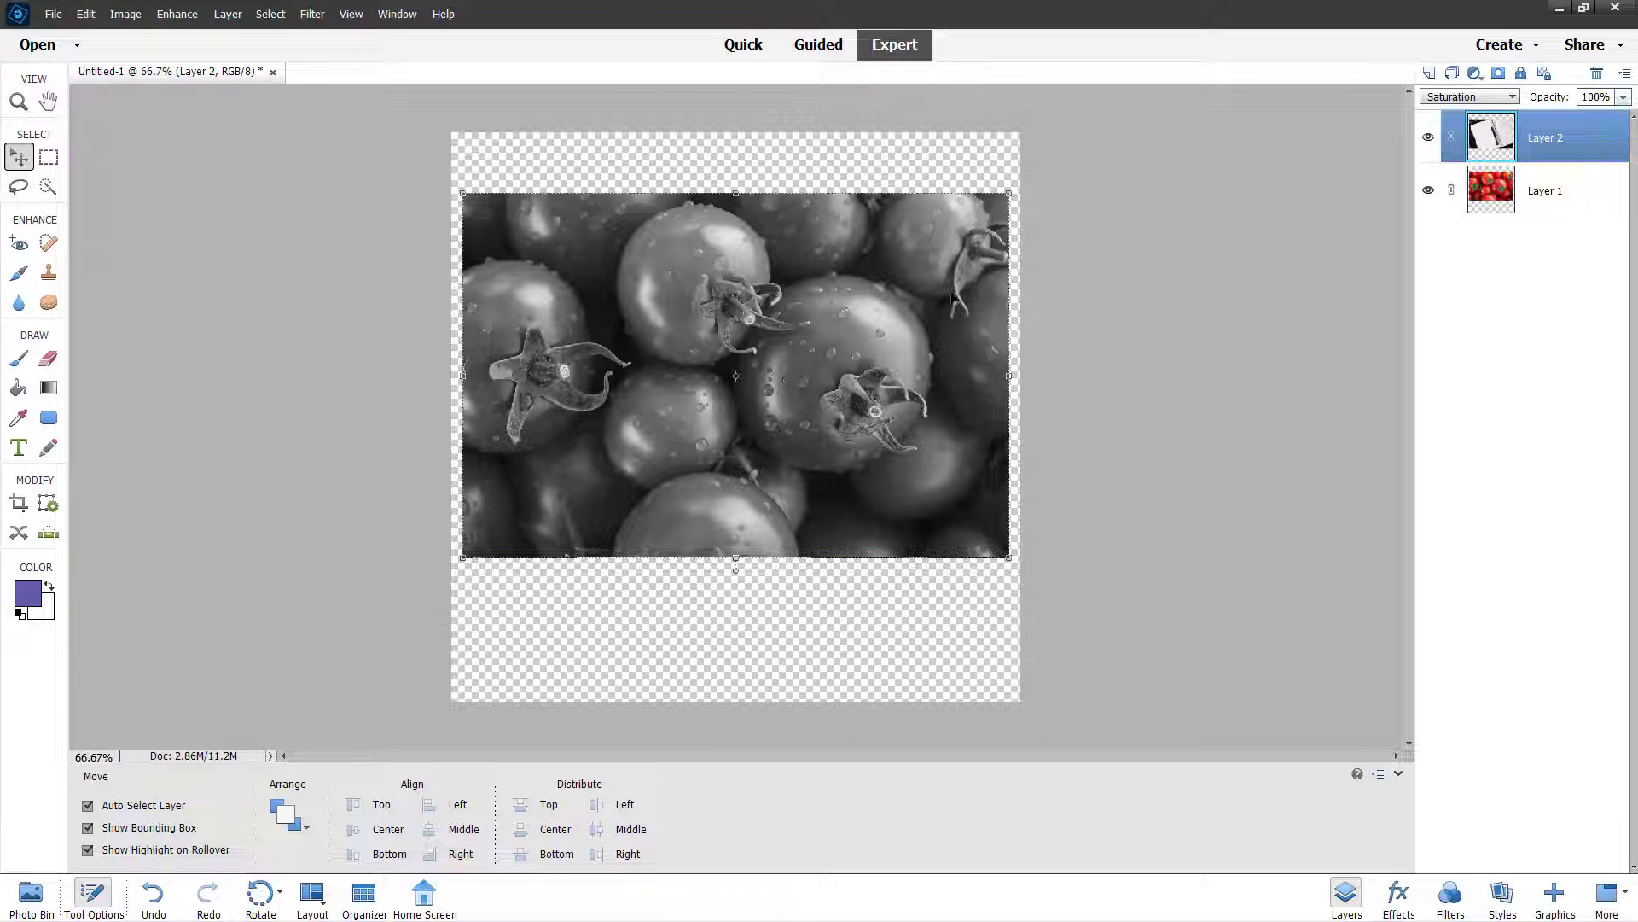
Step: Move the notebook layer down and to the right so it only partly overlaps the tomato photo
left_click_drag(951, 295, 1053, 392)
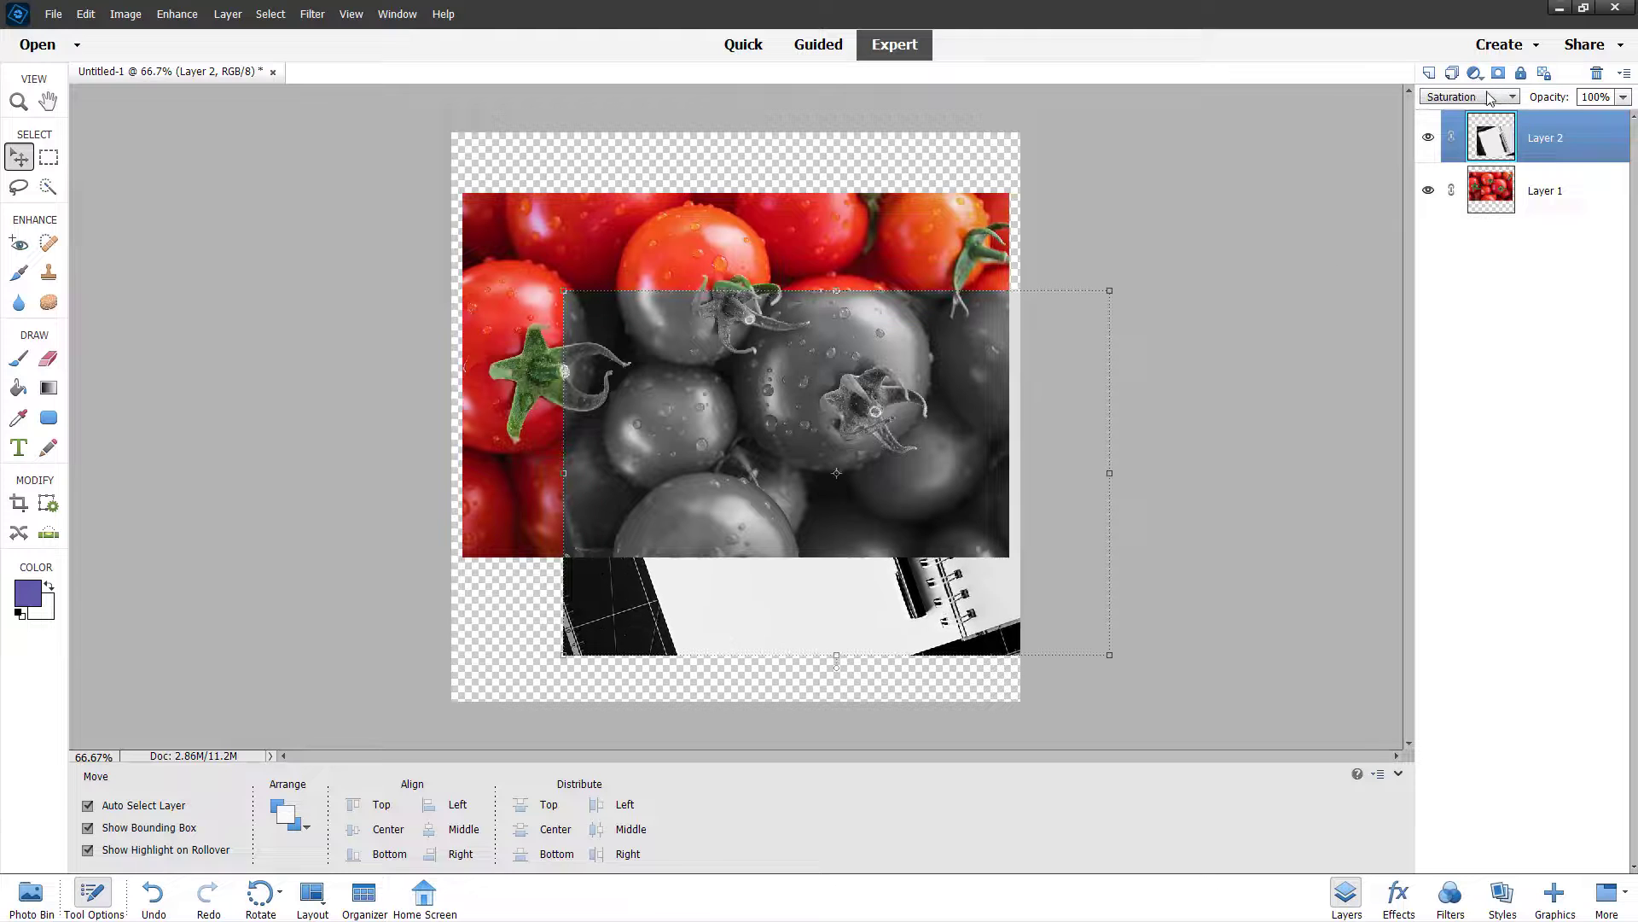
left_click(1489, 97)
left_click(792, 419)
mouse_move(845, 589)
left_mouse_down()
mouse_move(757, 621)
mouse_move(814, 597)
left_mouse_up()
Step: Set Layer 2 to the Luminosity blend mode and shift the notebook left over the tomatoes
left_click(1499, 99)
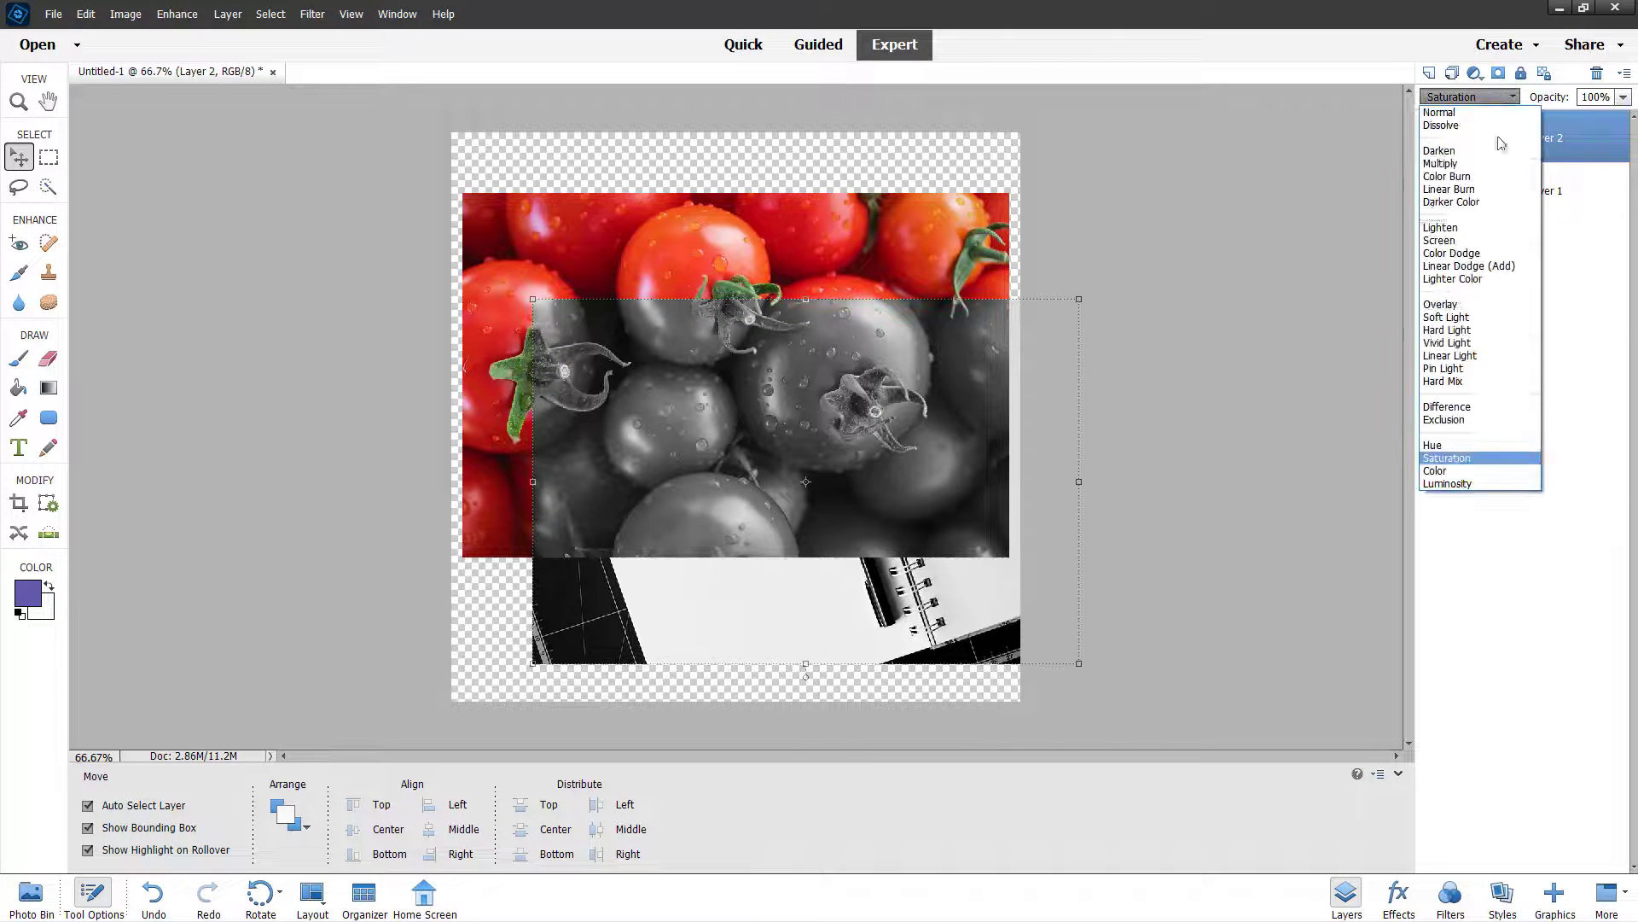
left_click(1468, 483)
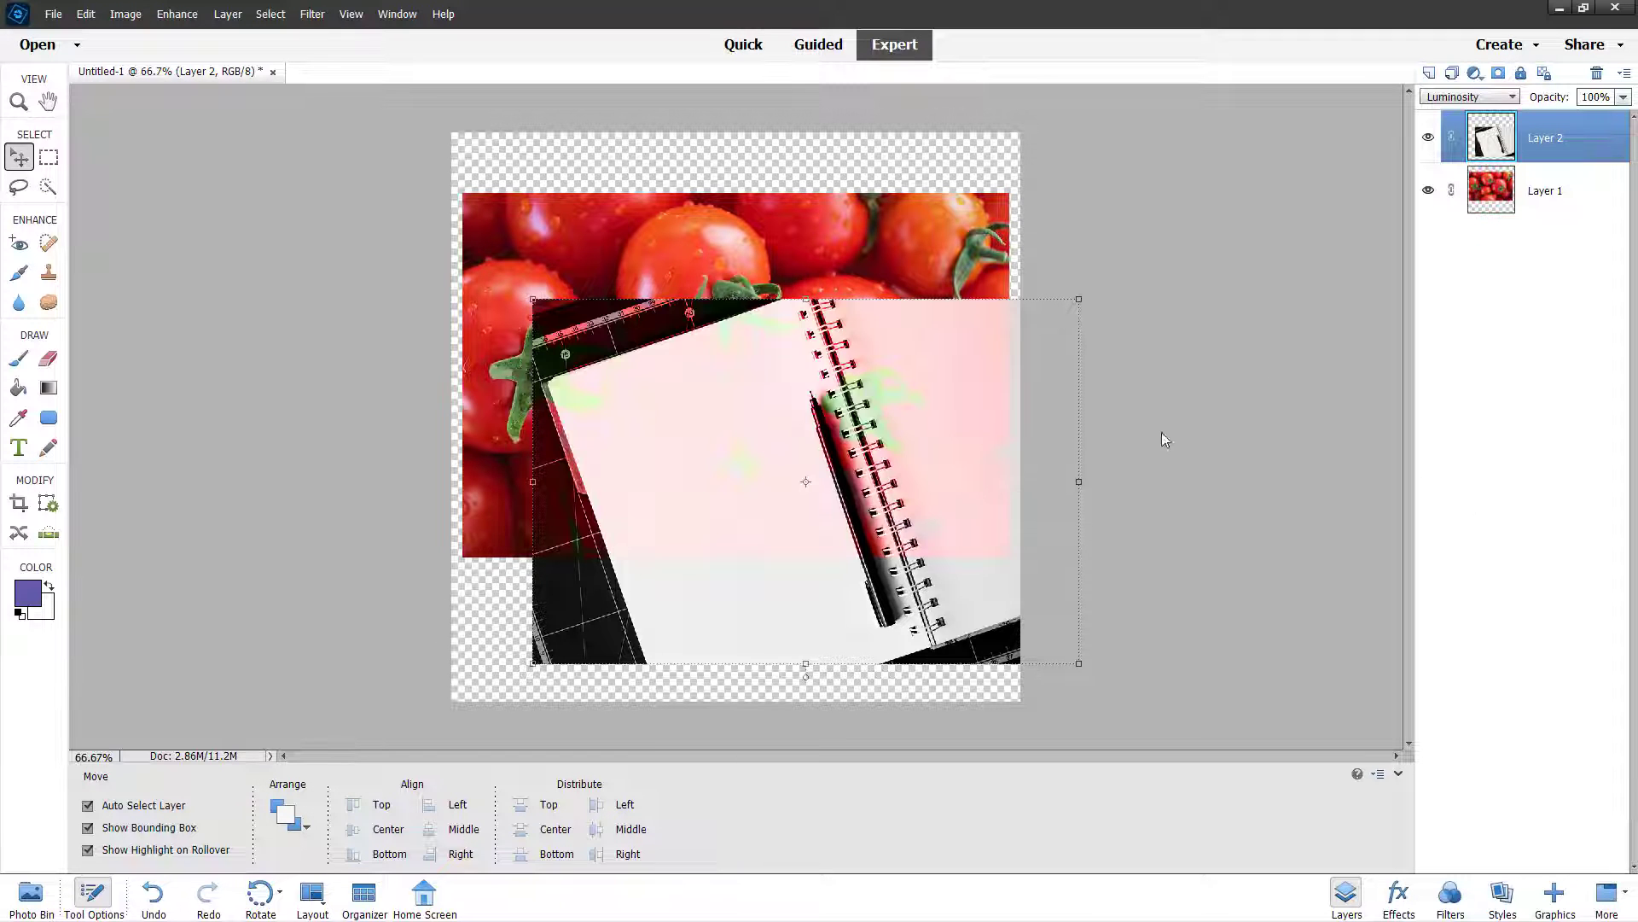
left_click_drag(964, 485, 858, 465)
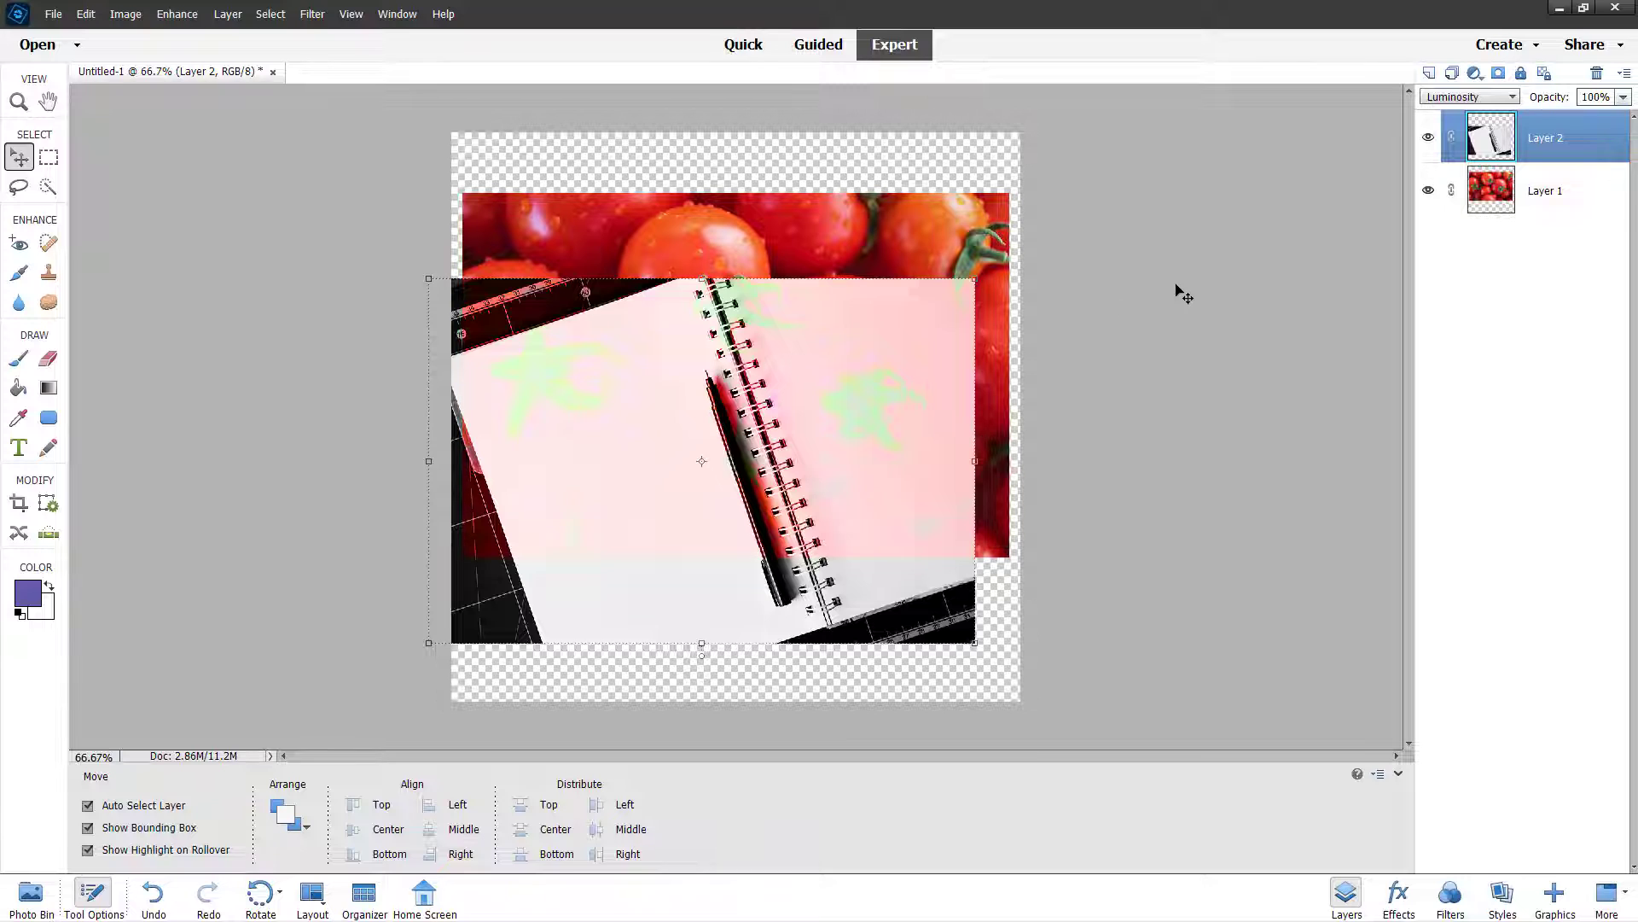
left_click(1225, 359)
Step: Delete the notebook layer, Layer 2
left_click(1521, 149)
key("Delete")
left_click(785, 345)
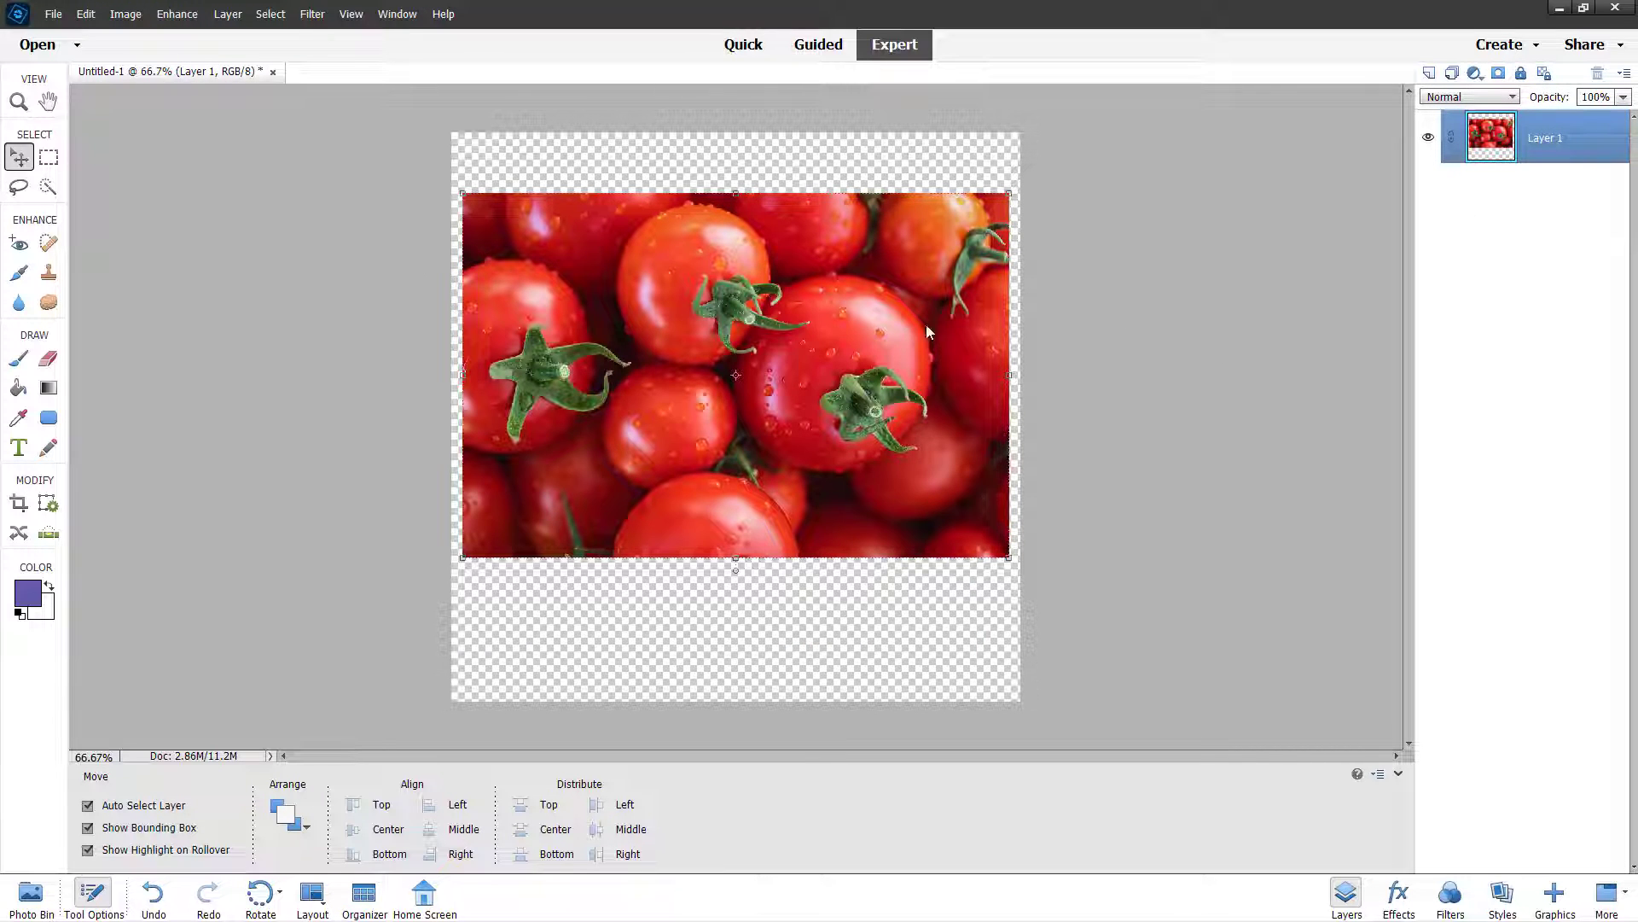
Step: Duplicate the tomato layer, set the copy to the Hue blend mode and offset it down and to the right of the original
left_click_drag(806, 325, 752, 447, "alt")
left_click(1483, 96)
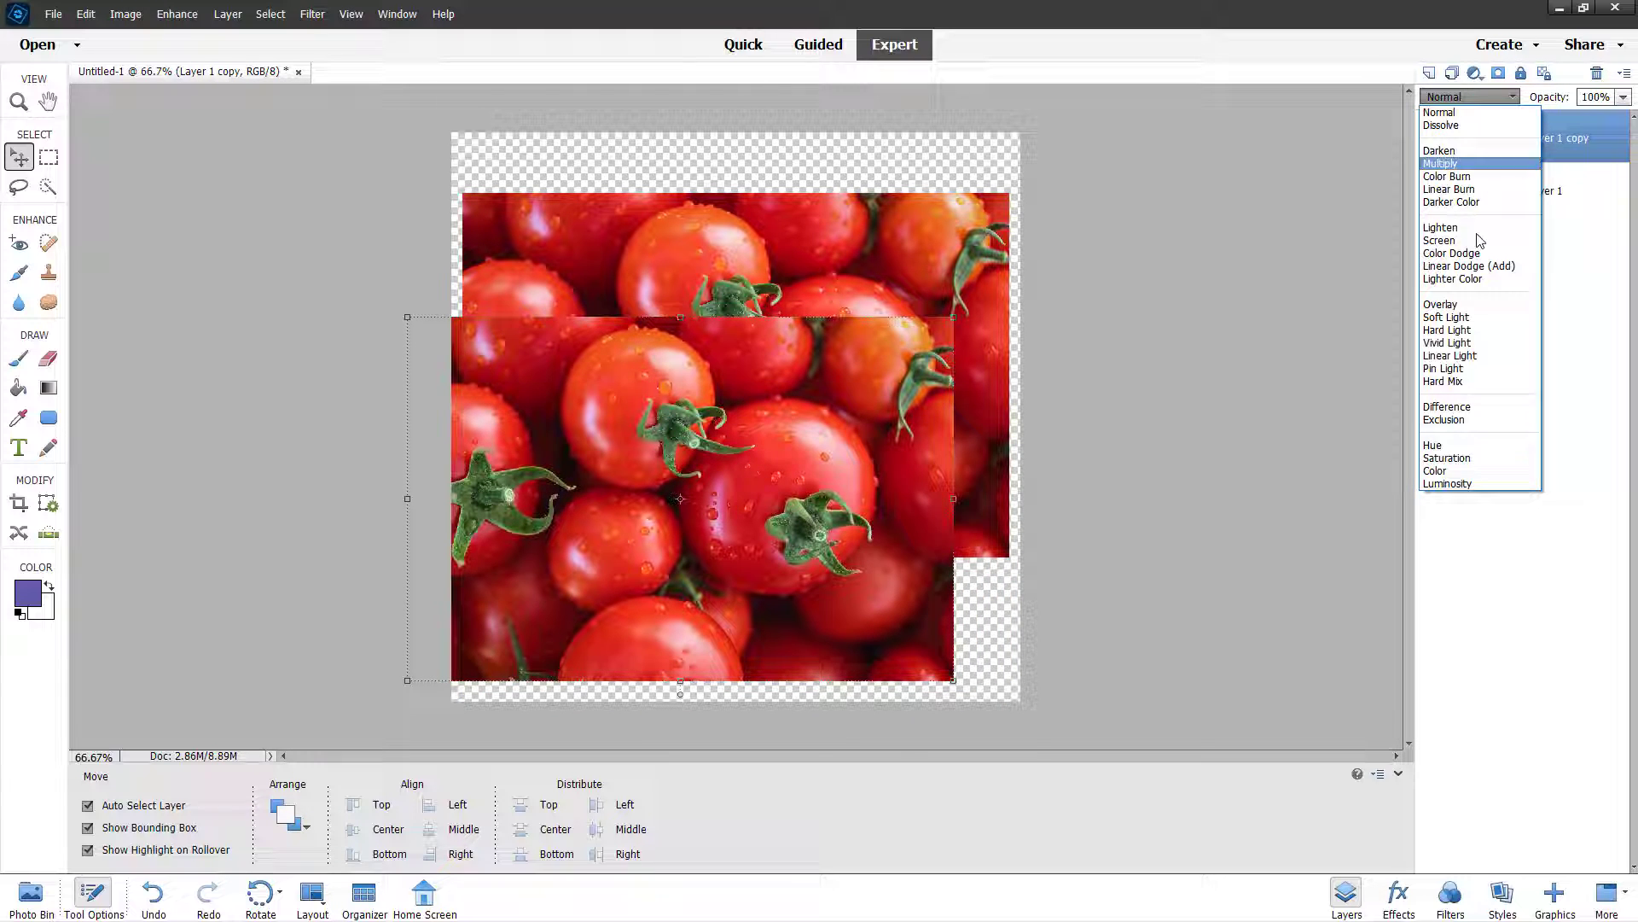
left_click(1468, 447)
left_click_drag(880, 609, 1036, 546)
Step: Try the Saturation blend mode on the tomato copy and shift it farther right and slightly up
left_click(1467, 96)
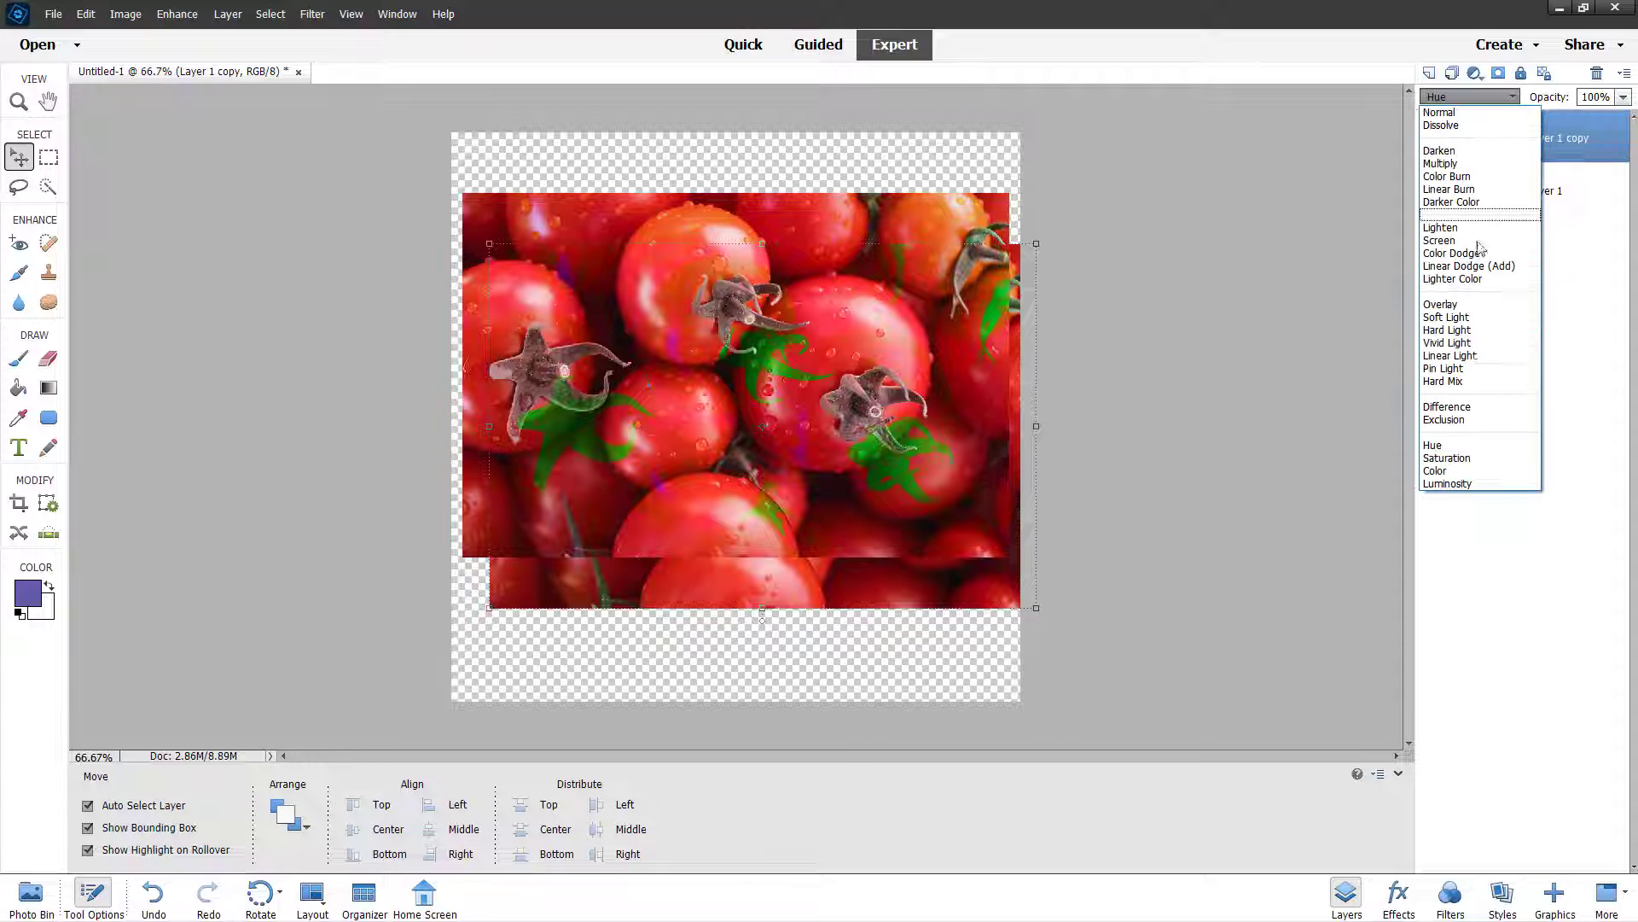
left_click(1453, 462)
left_click_drag(910, 547, 1024, 499)
Step: Try the Color blend mode on the tomato copy and move it left, level with the original photo
left_click(1468, 97)
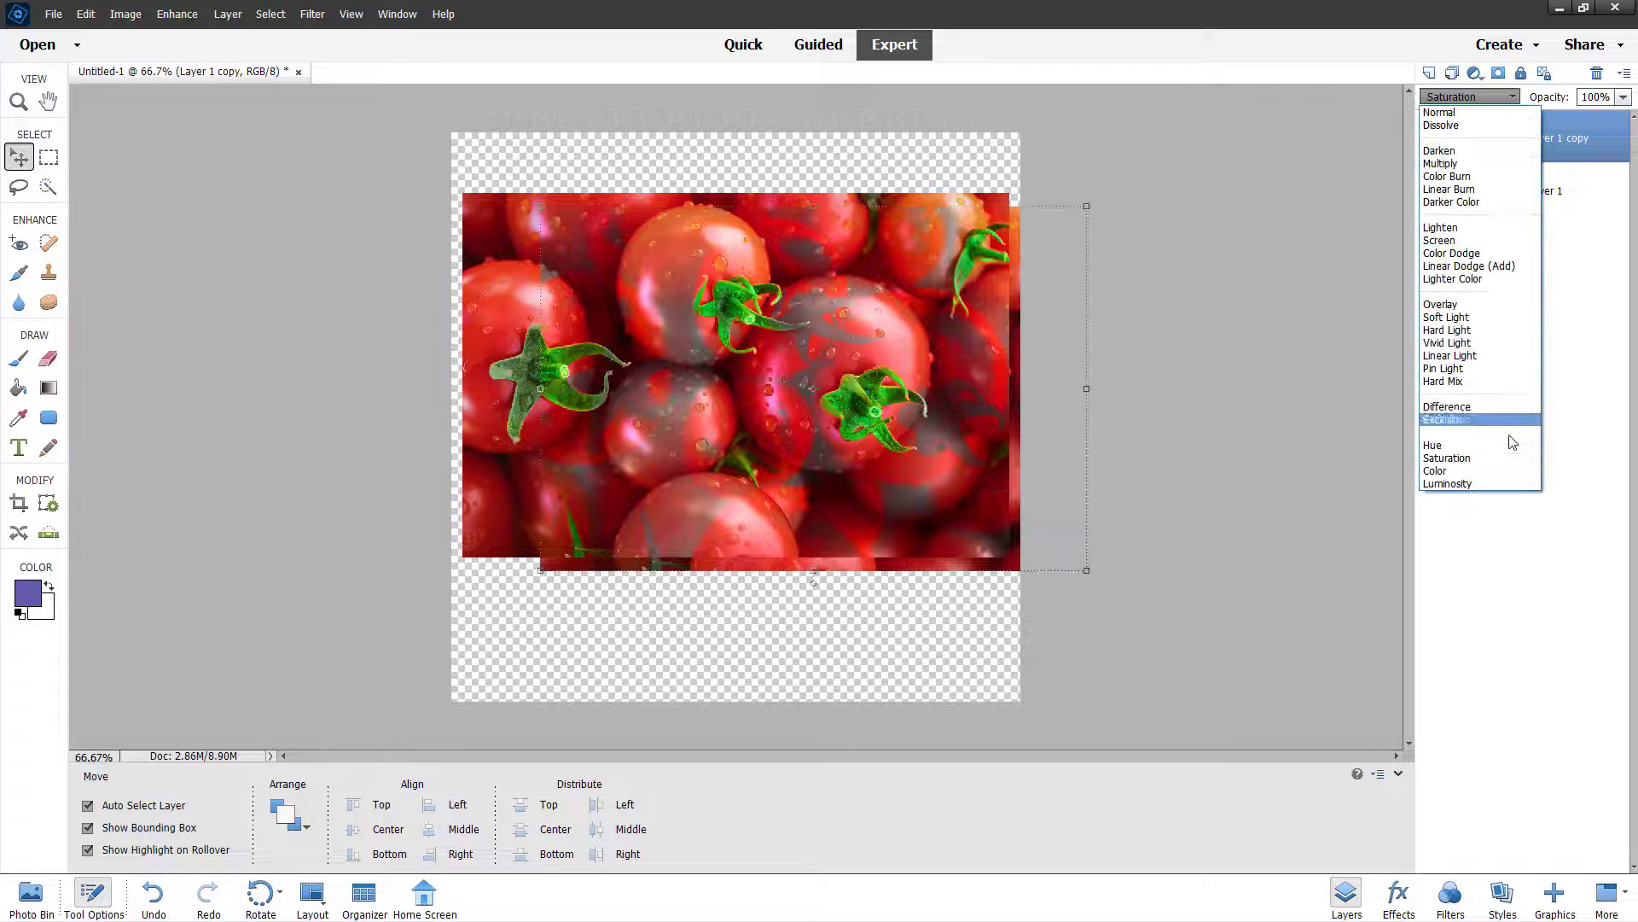
left_click(1453, 476)
left_click_drag(806, 316, 703, 303)
Step: Set the tomato copy to the Luminosity blend mode and offset it slightly down and right of the original
left_click(1490, 97)
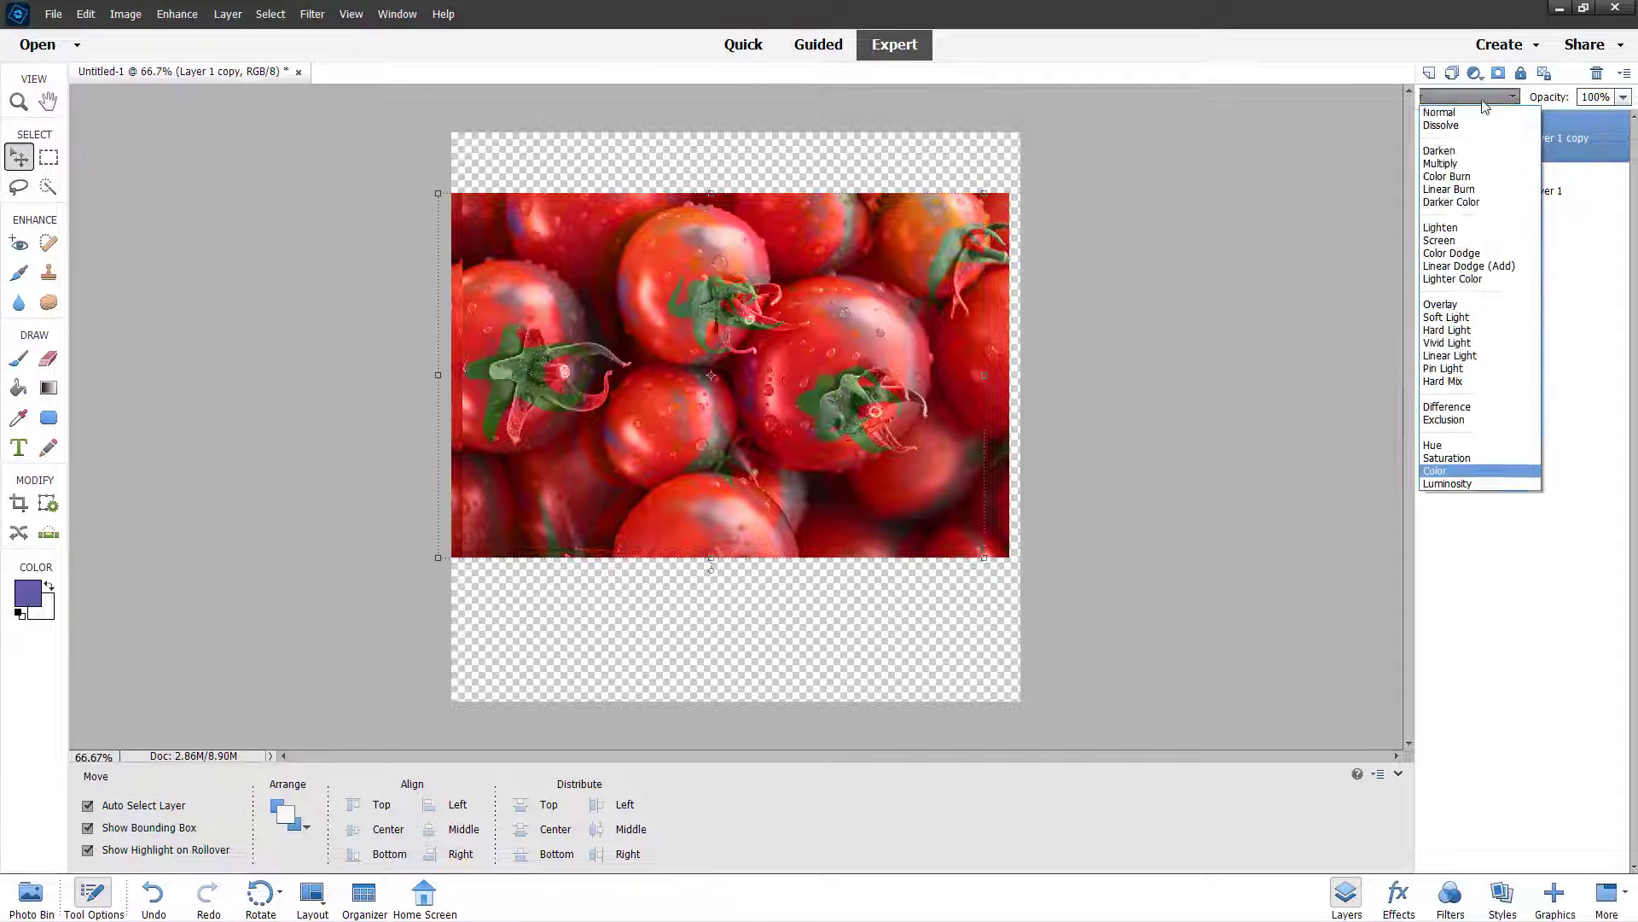
left_click(1475, 488)
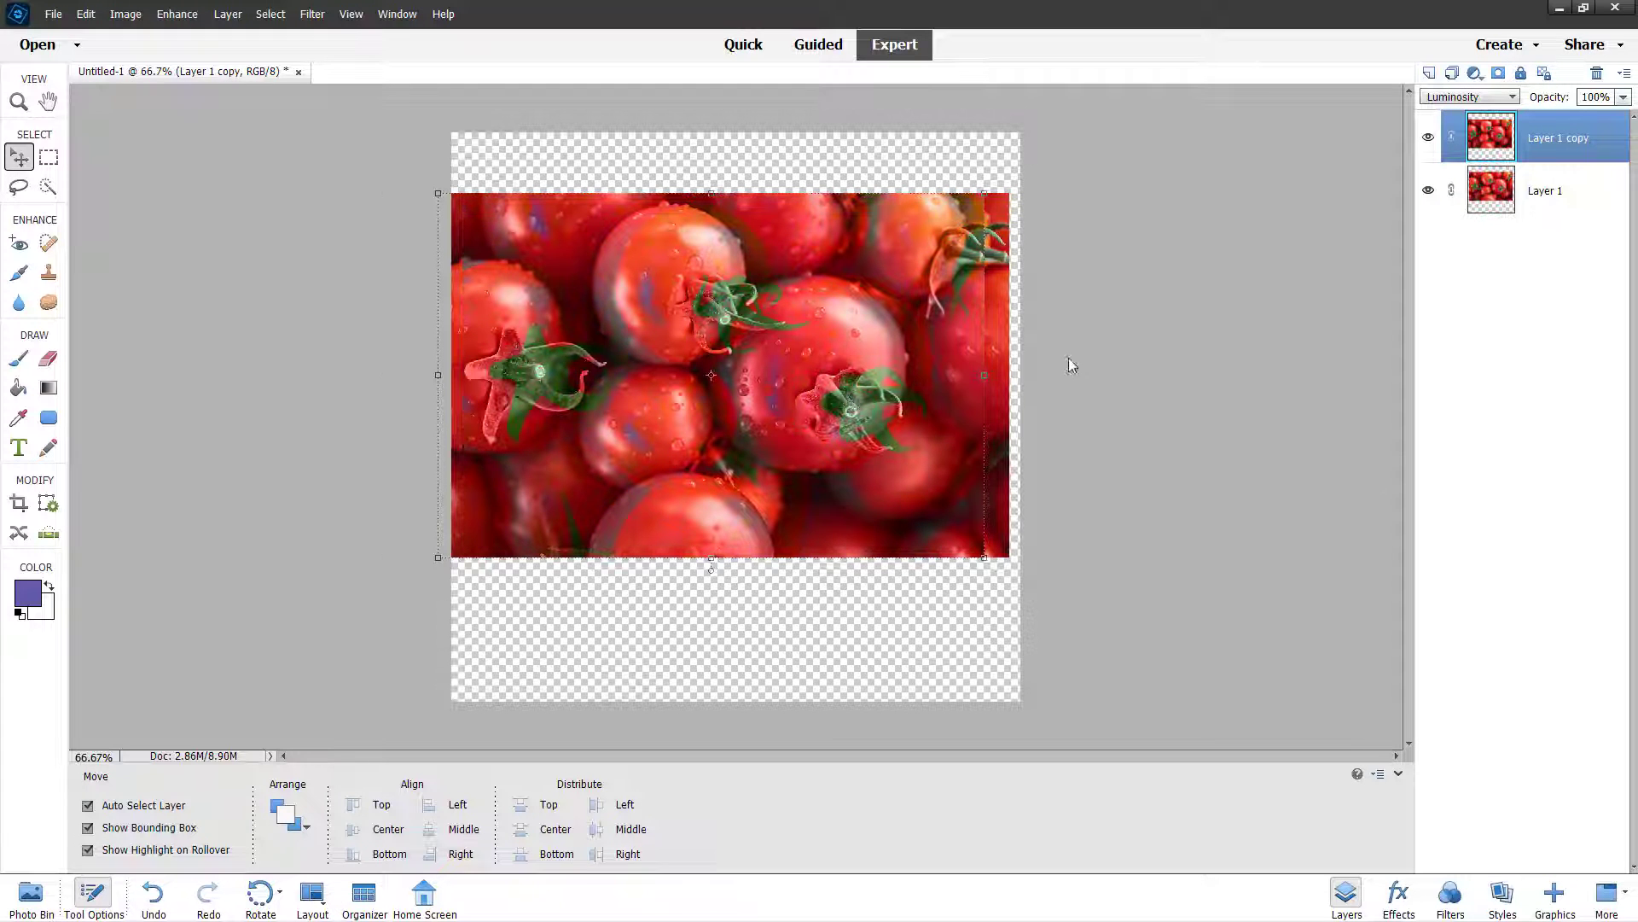
left_click_drag(819, 383, 853, 406)
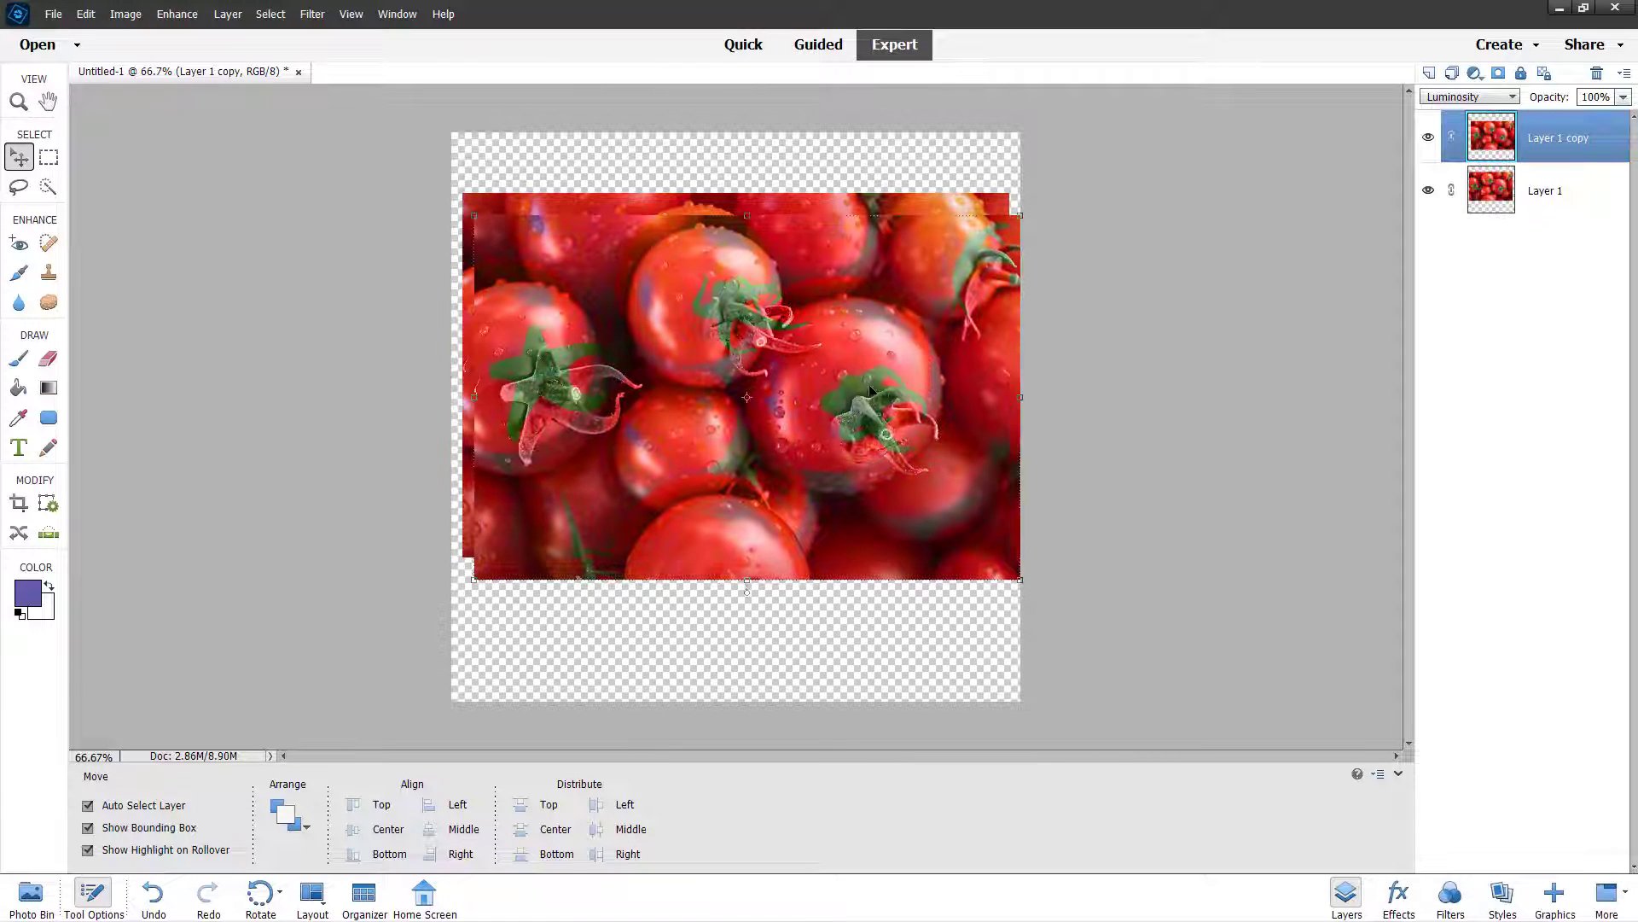